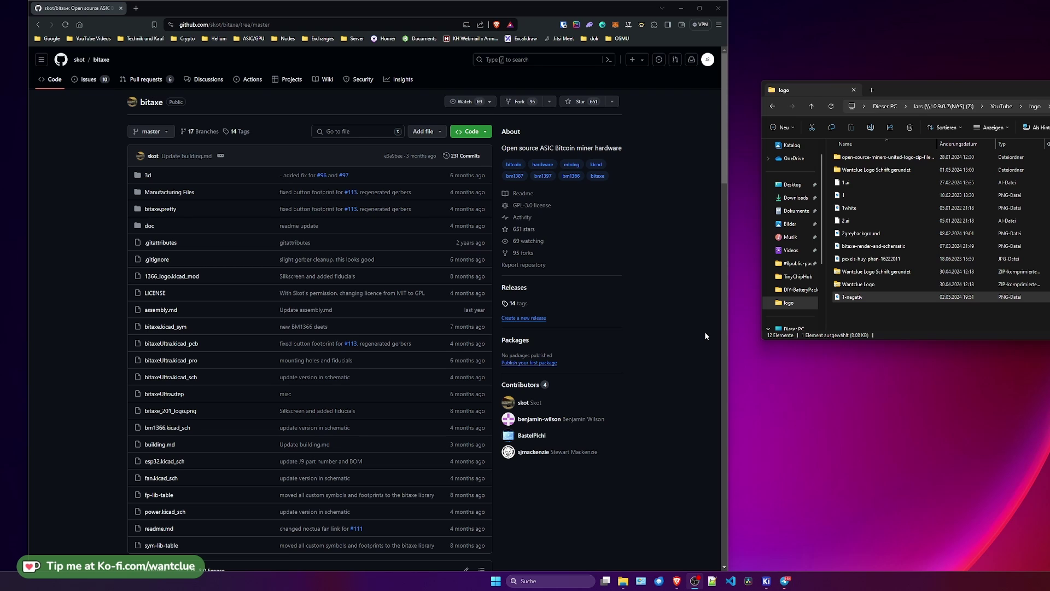
Step: Look at the repository's clone/download options, dismiss them, and reposition the KiCad window
left_click(475, 133)
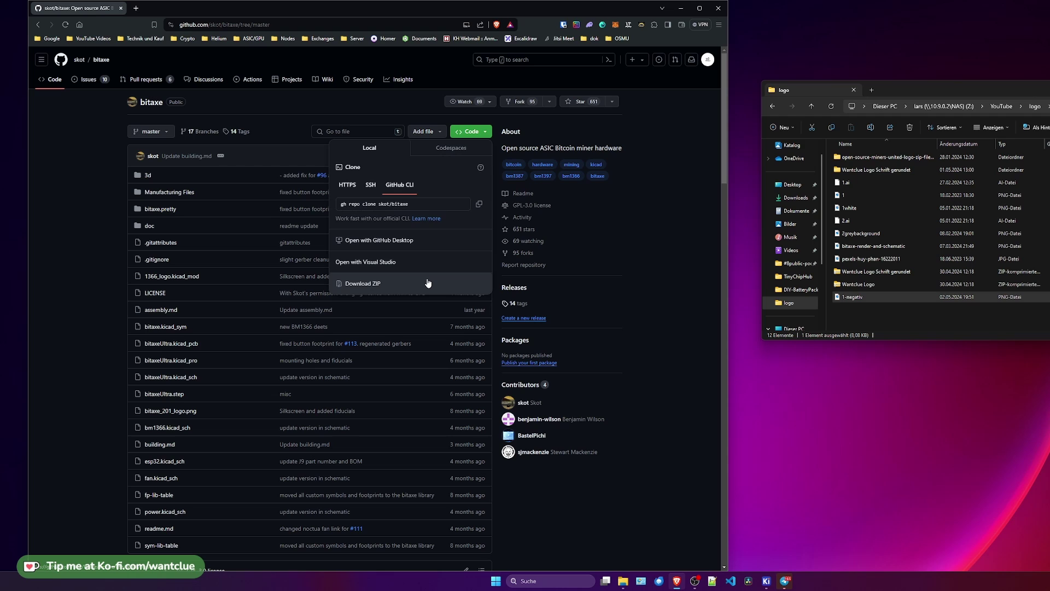
left_click(666, 346)
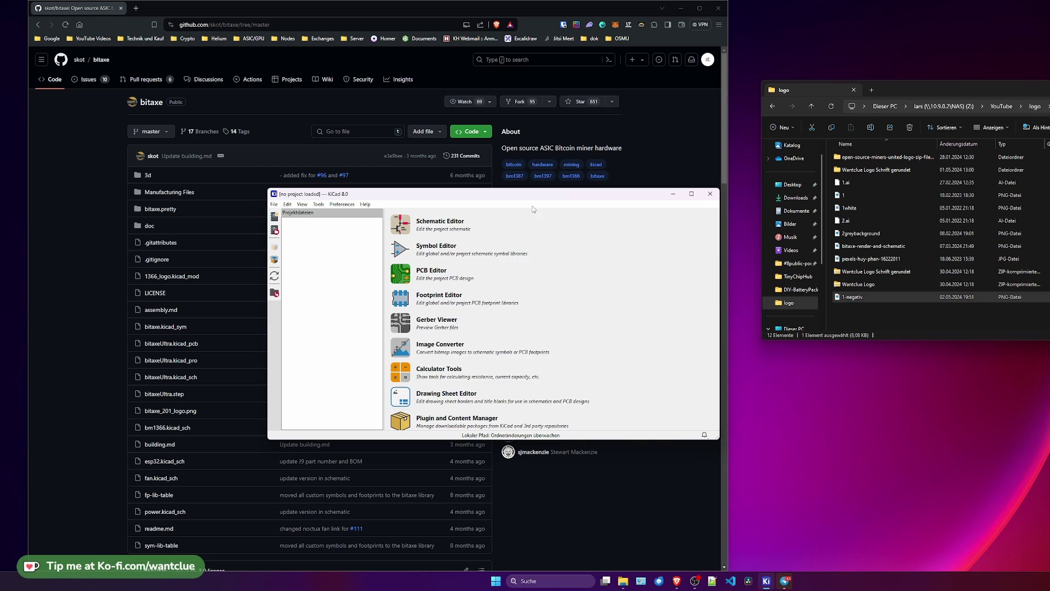
left_click_drag(540, 195, 480, 199)
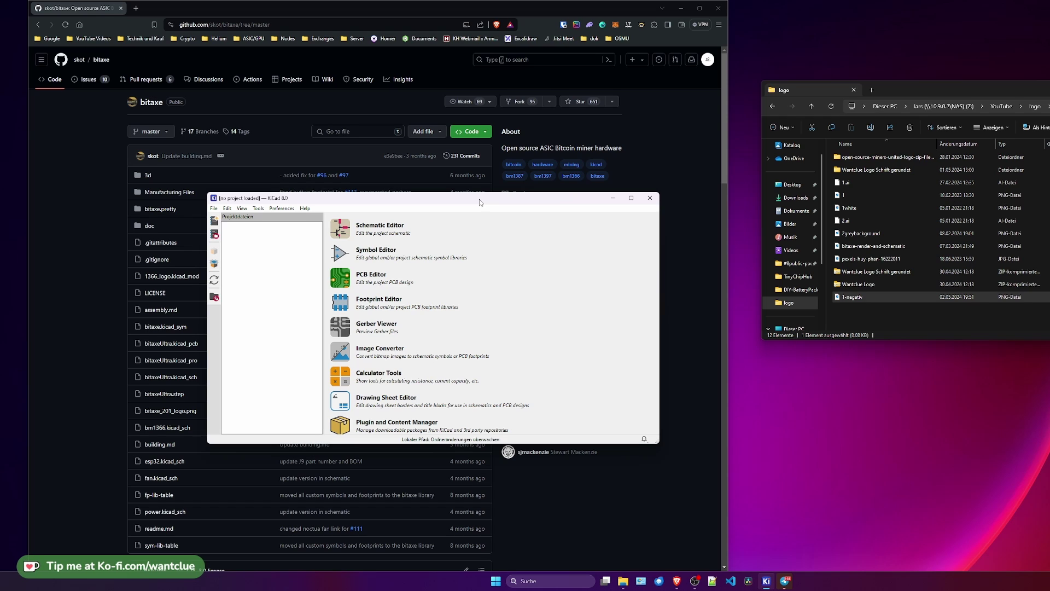
Step: Open the bitaxeUltra project from Dokumente > GitHub > bitaxe via File > Open Project
left_click(214, 209)
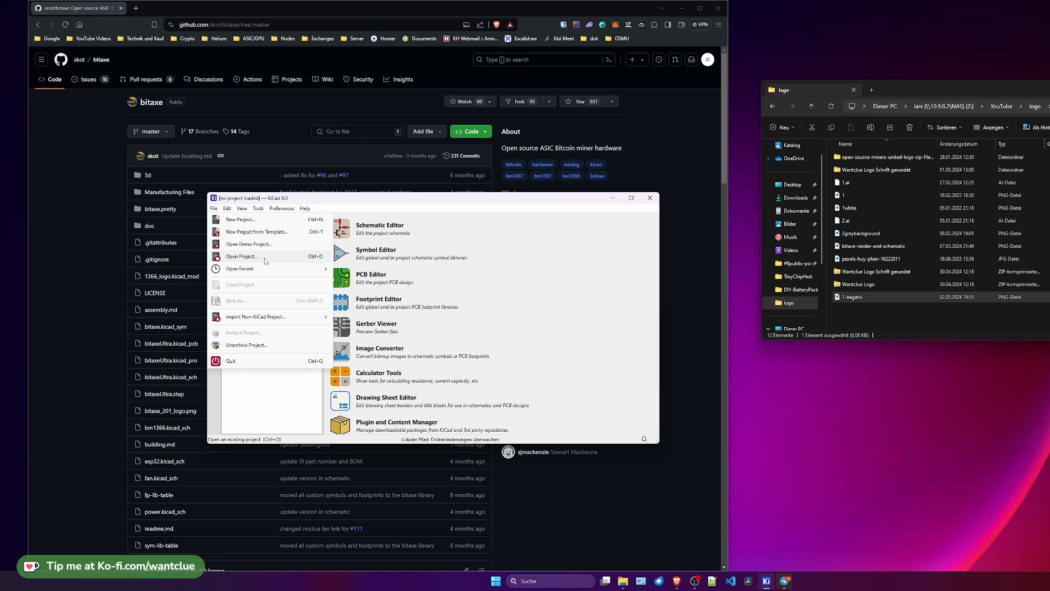
left_click(242, 256)
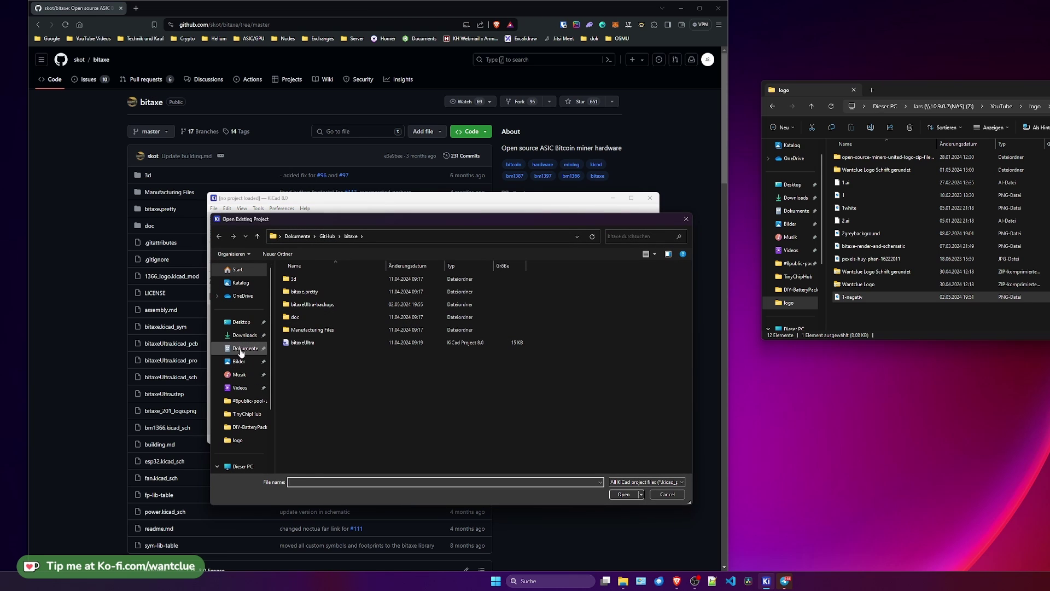
left_click(241, 348)
double_click(311, 330)
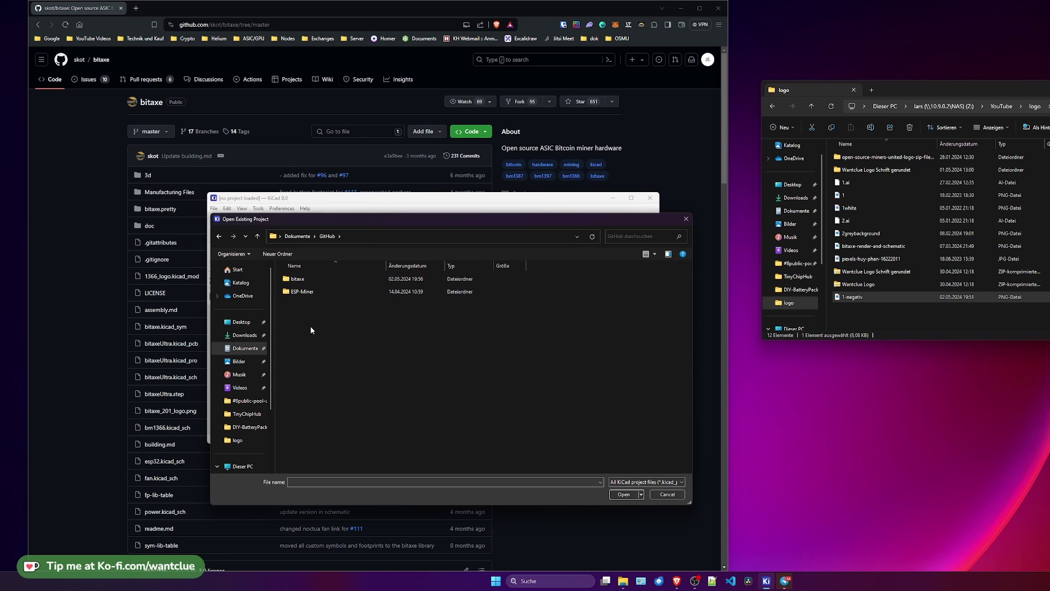
double_click(313, 280)
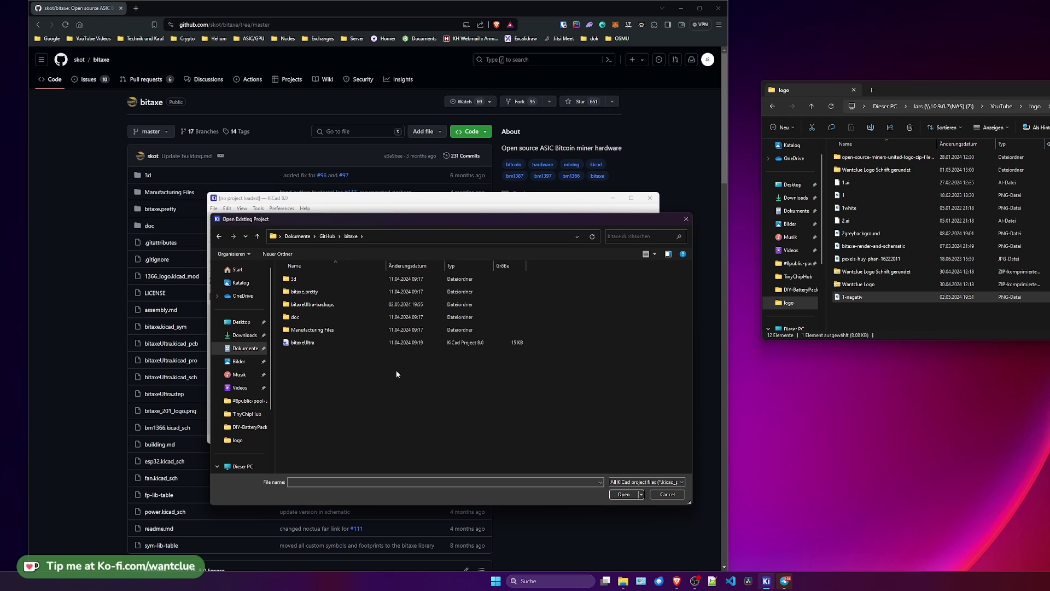
left_click(321, 343)
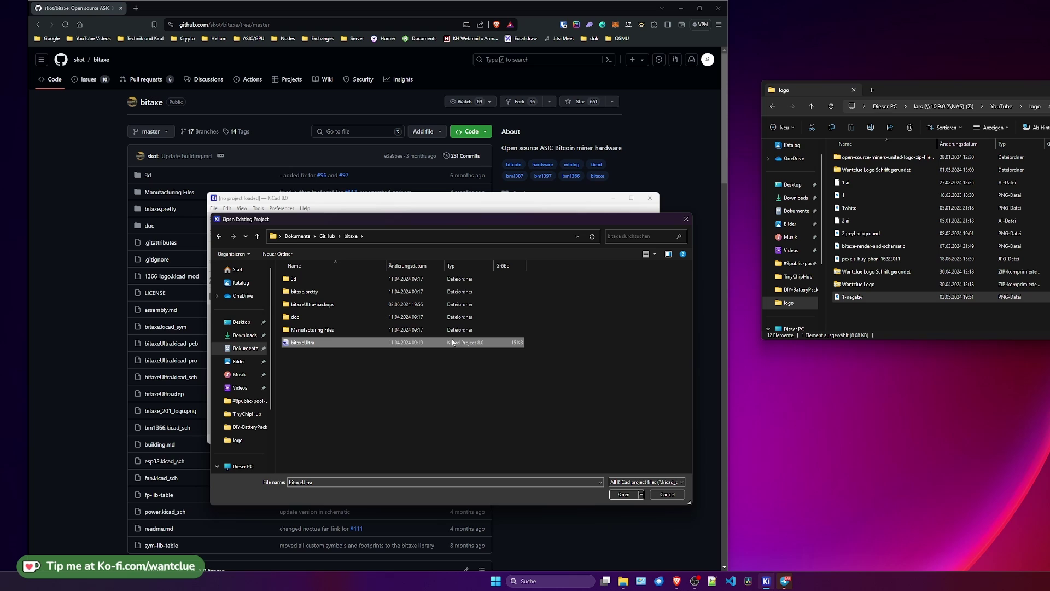
left_click(622, 494)
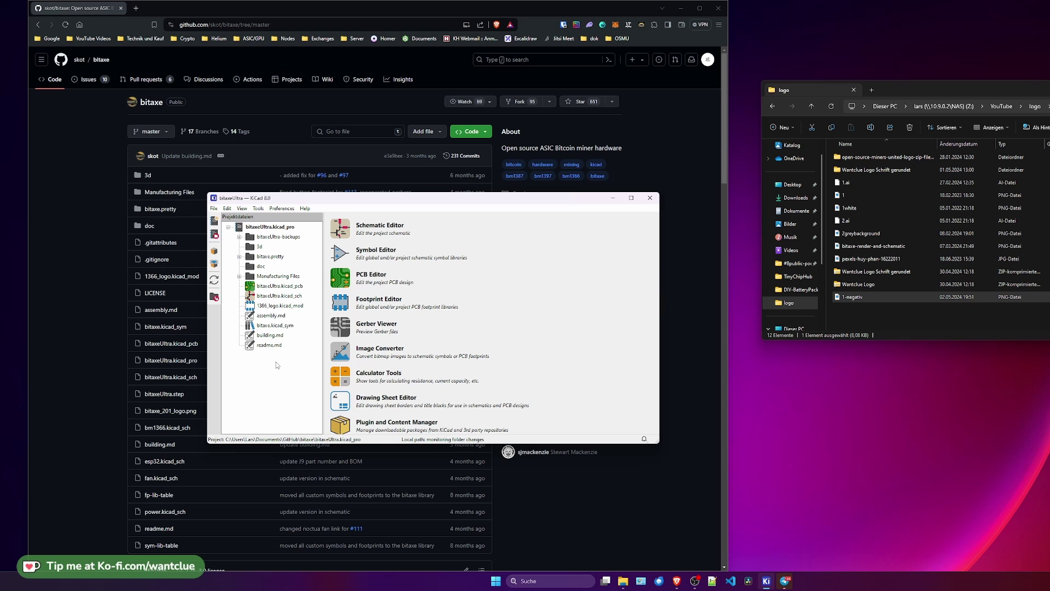
Step: Open the bitaxeUltra board layout in the PCB Editor and start the 3D Viewer from the View menu
left_click(340, 280)
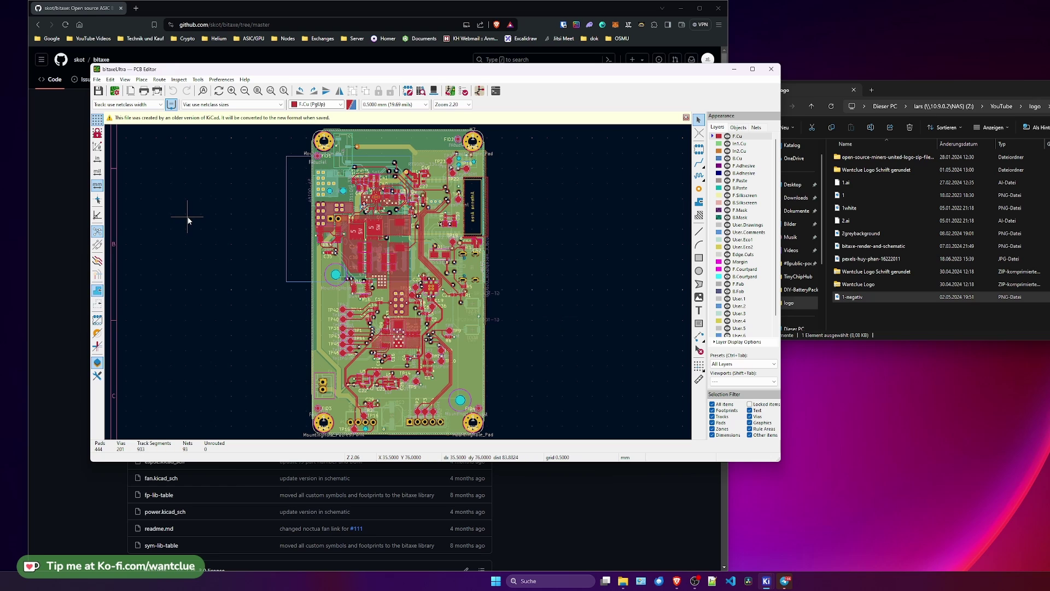
left_click(125, 80)
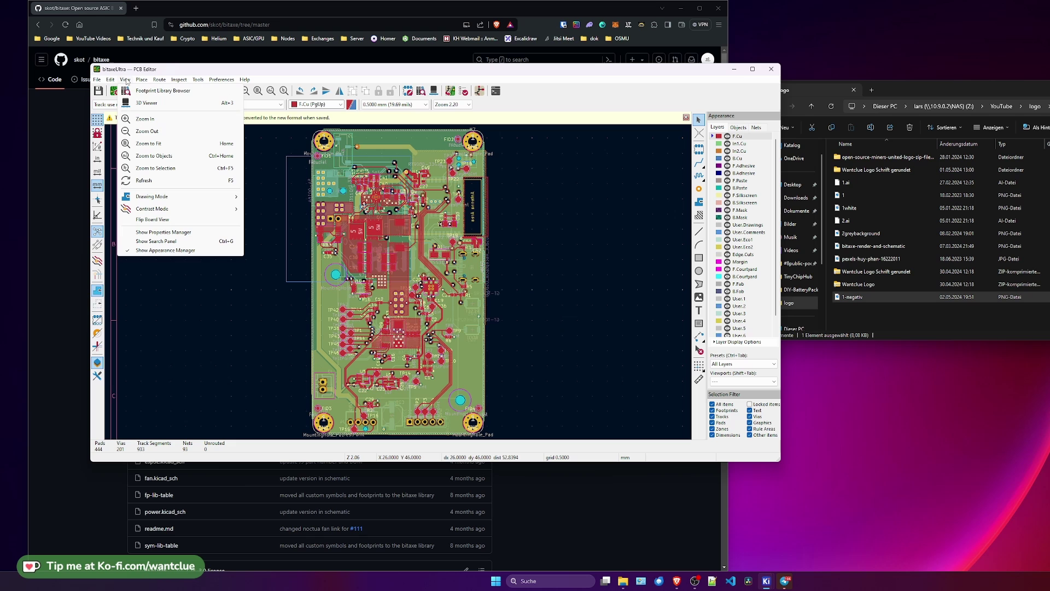
Step: Orbit the rendered 3D board through several angles, ending nearly upright to view the Bitaxe logo
left_click(146, 103)
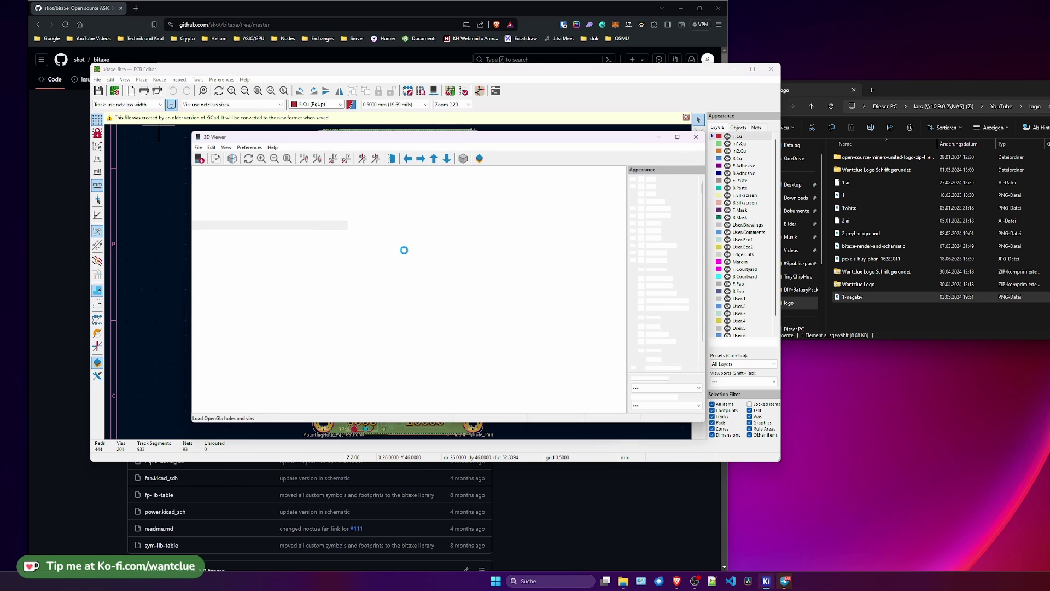
left_click_drag(457, 304, 581, 204)
left_click_drag(315, 350, 620, 366)
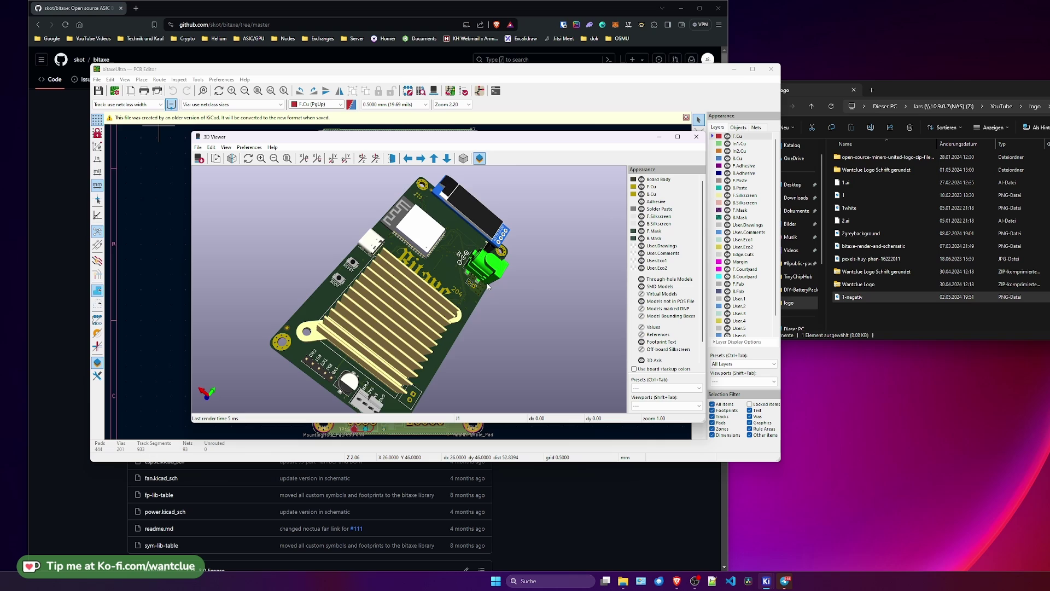
left_click_drag(285, 300, 526, 275)
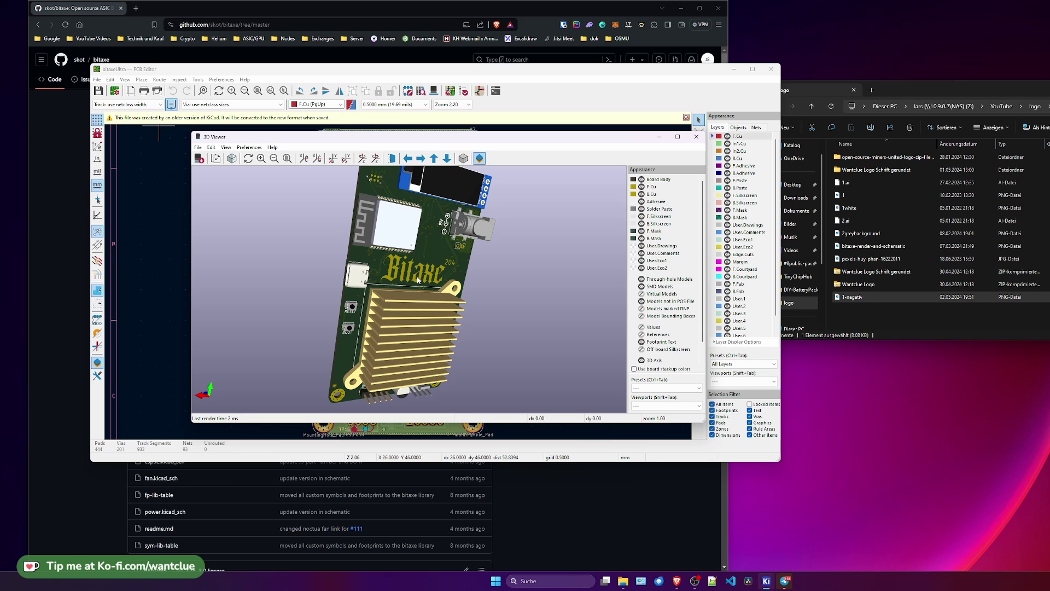
left_click_drag(418, 279, 328, 209)
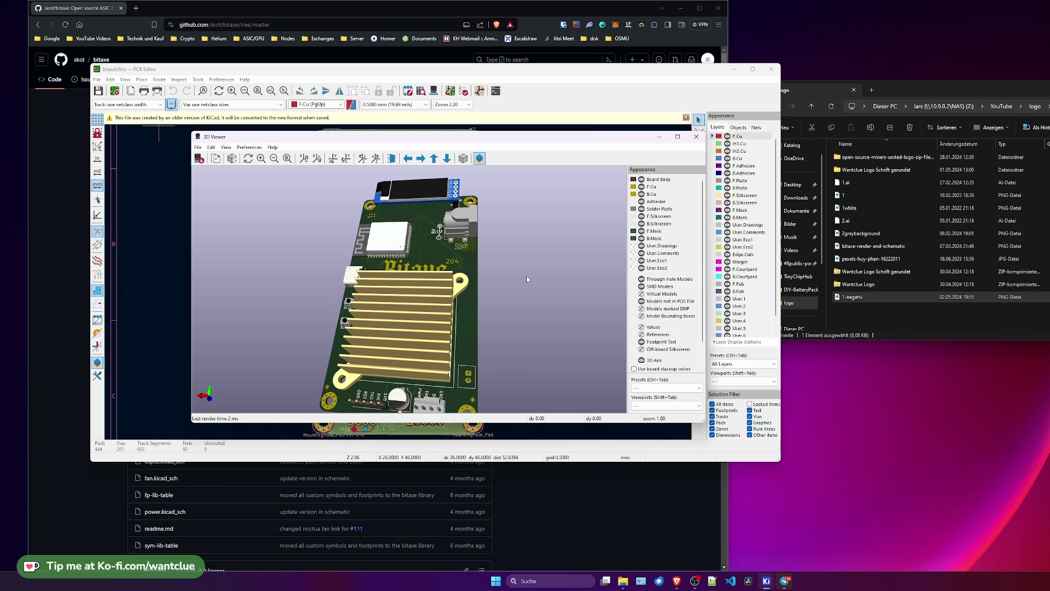
Step: Close the 3D Viewer and Footprint Libraries window, bringing the project manager forward via the taskbar
left_click(696, 137)
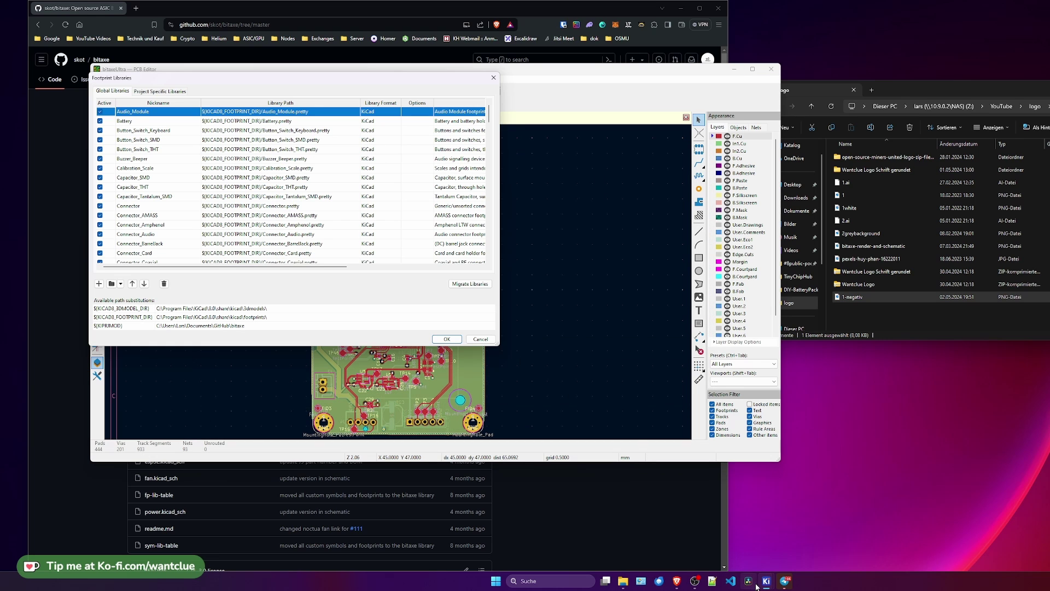
mouse_move(761, 583)
left_click(737, 549)
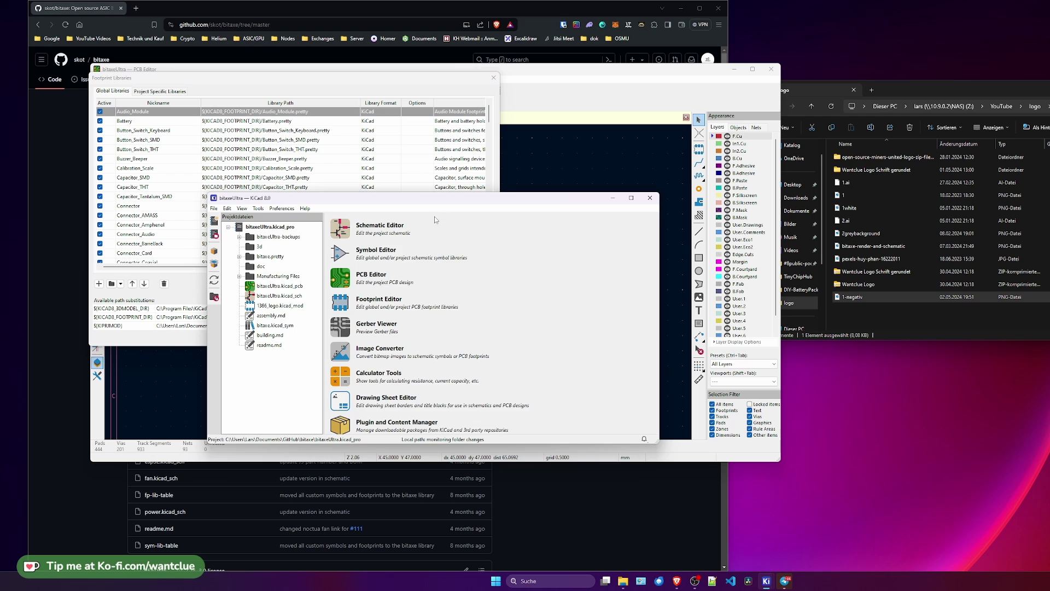
left_click(471, 78)
left_click(494, 77)
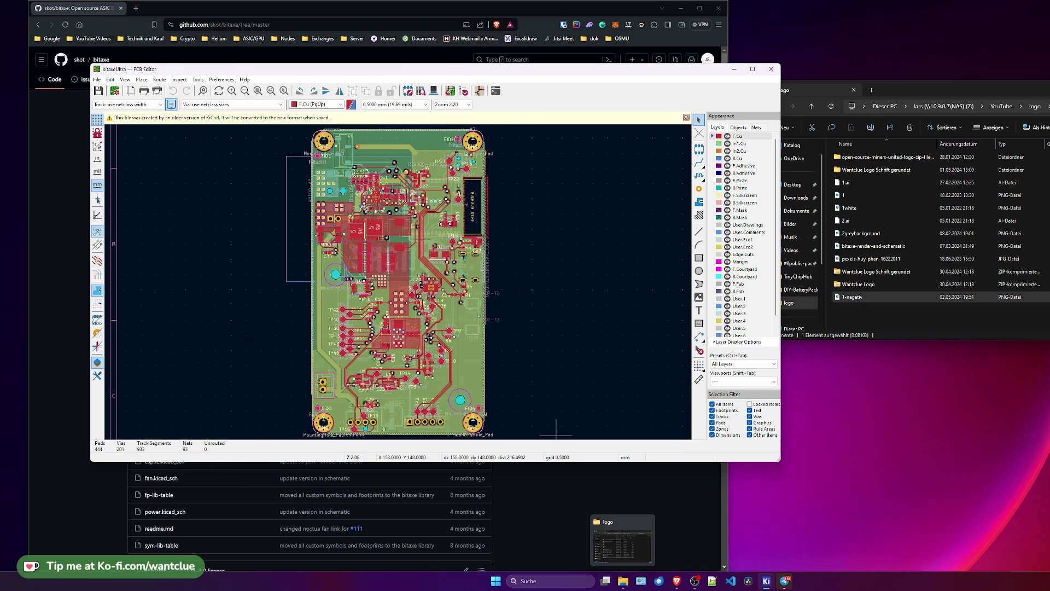
left_click(767, 584)
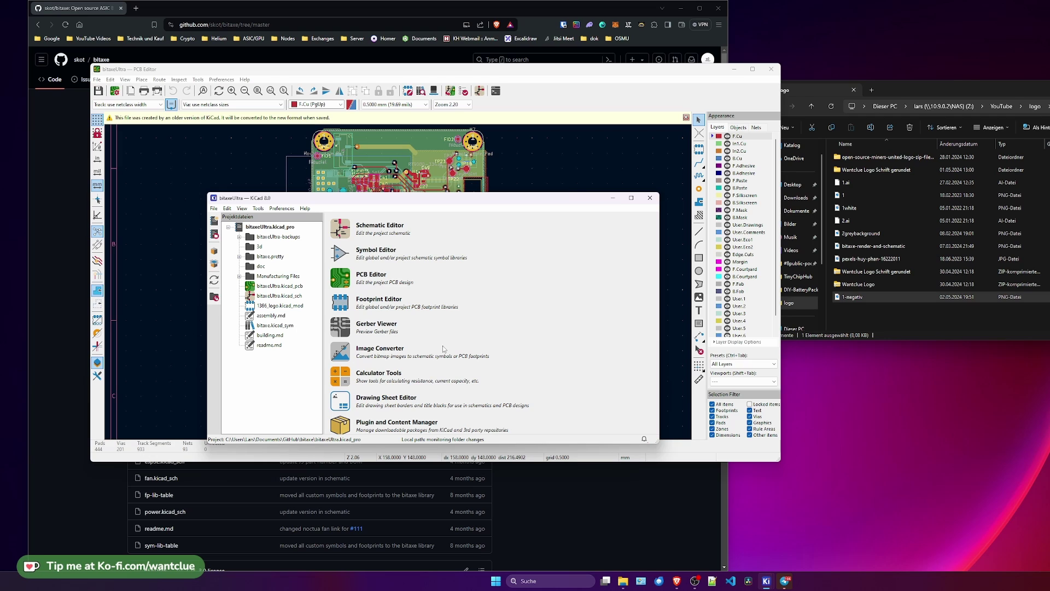
Step: Load the 1-negativ logo image into the Image Converter and select its width value
left_click(348, 357)
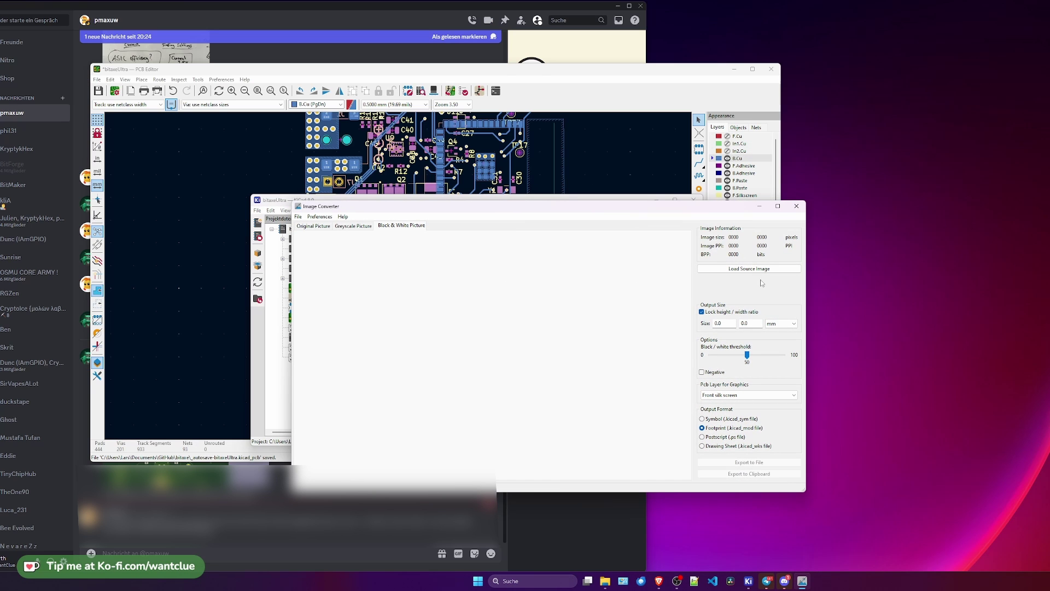
left_click(758, 269)
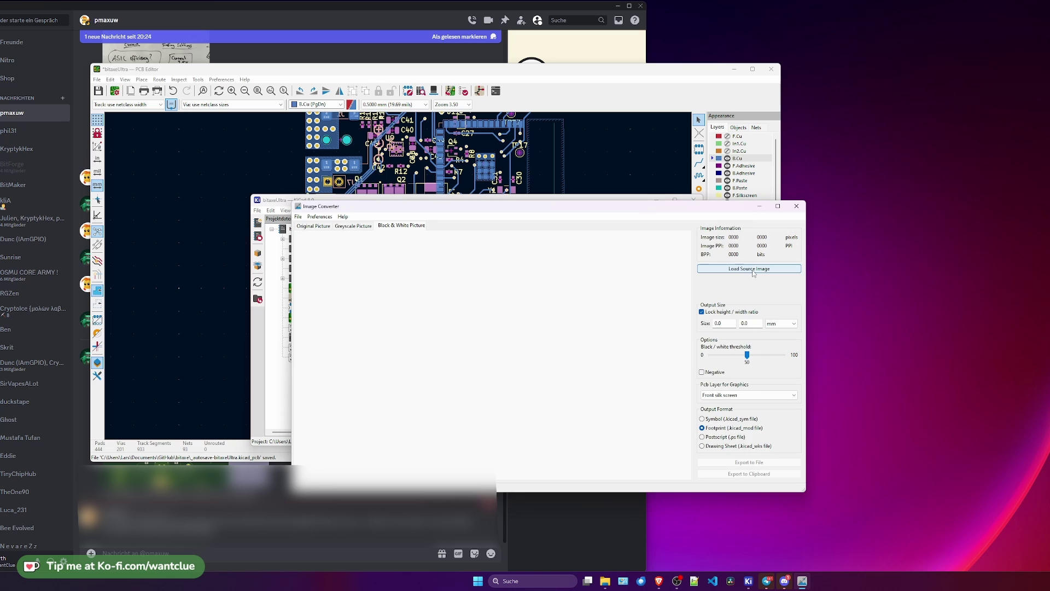
left_click(395, 326)
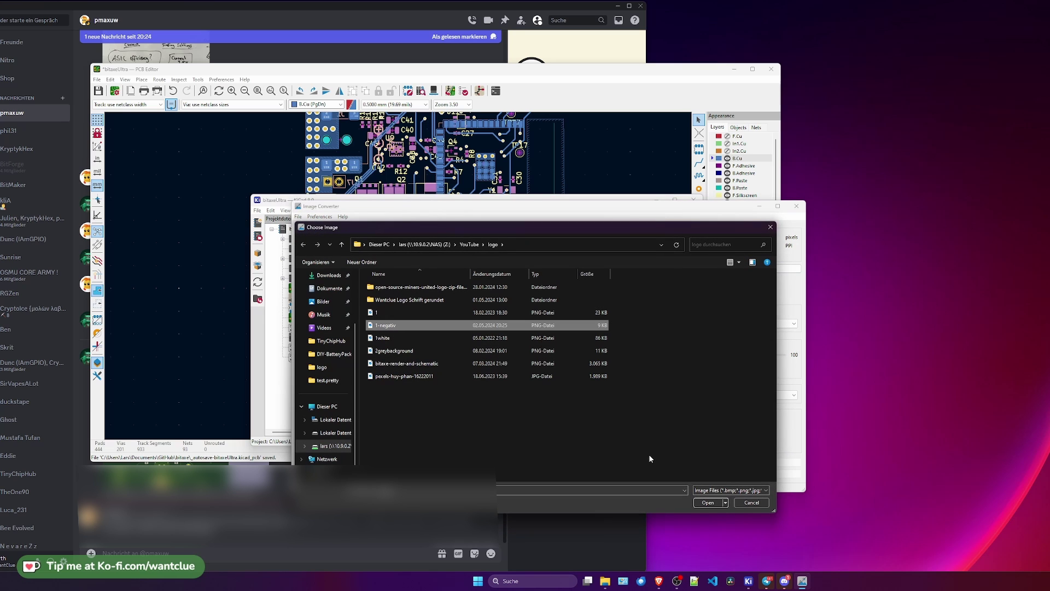
left_click(708, 503)
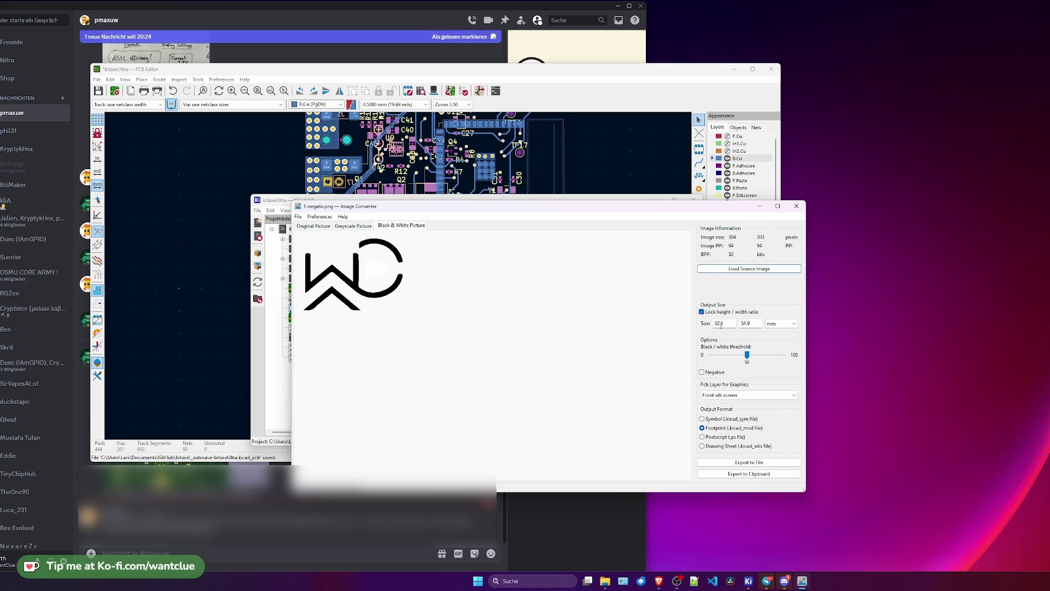
left_click_drag(721, 325, 696, 327)
Step: Export the logo on Front silk screen, overwriting logo.kicad_mod in test.pretty, then close the converter
left_click(725, 396)
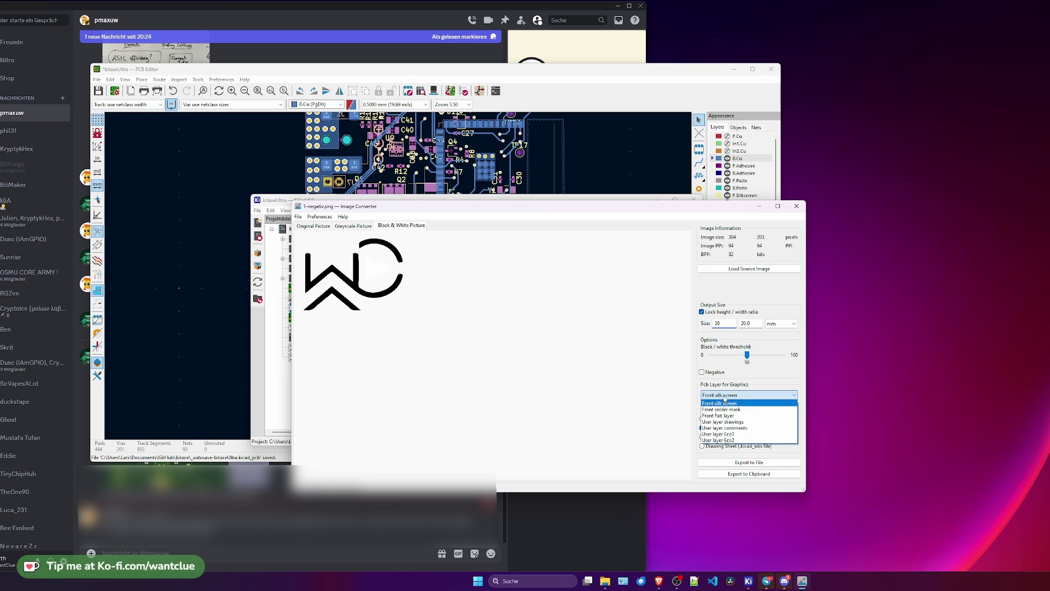
left_click(728, 397)
left_click(739, 464)
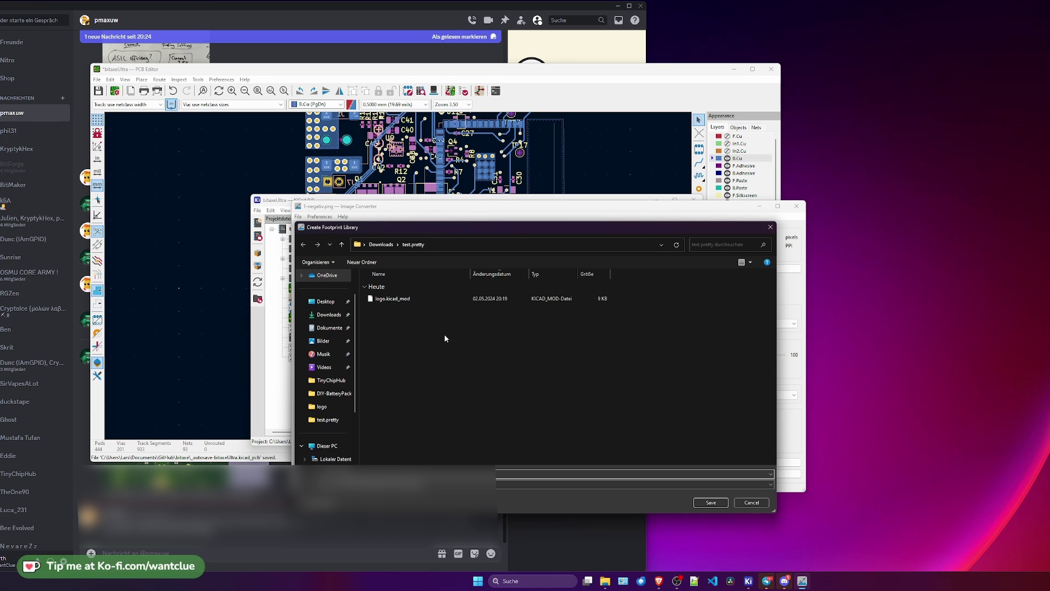
left_click(394, 299)
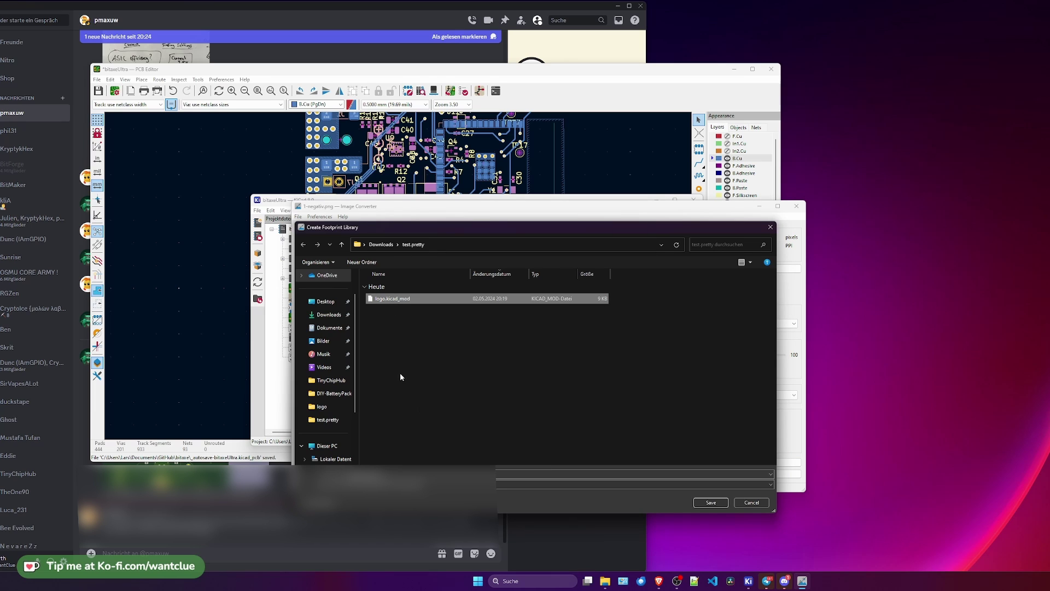
left_click(705, 505)
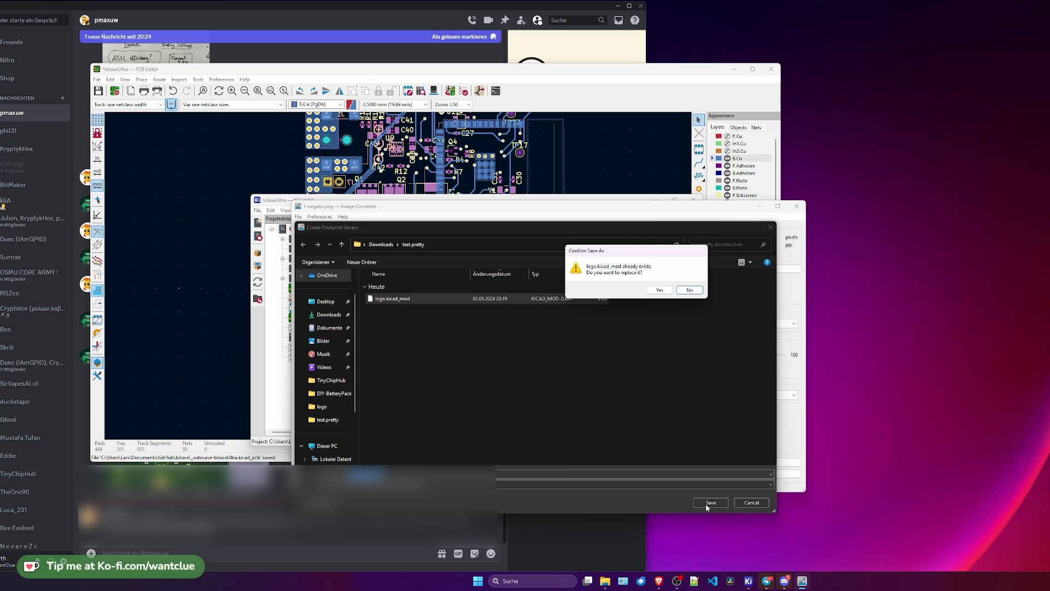
left_click(660, 290)
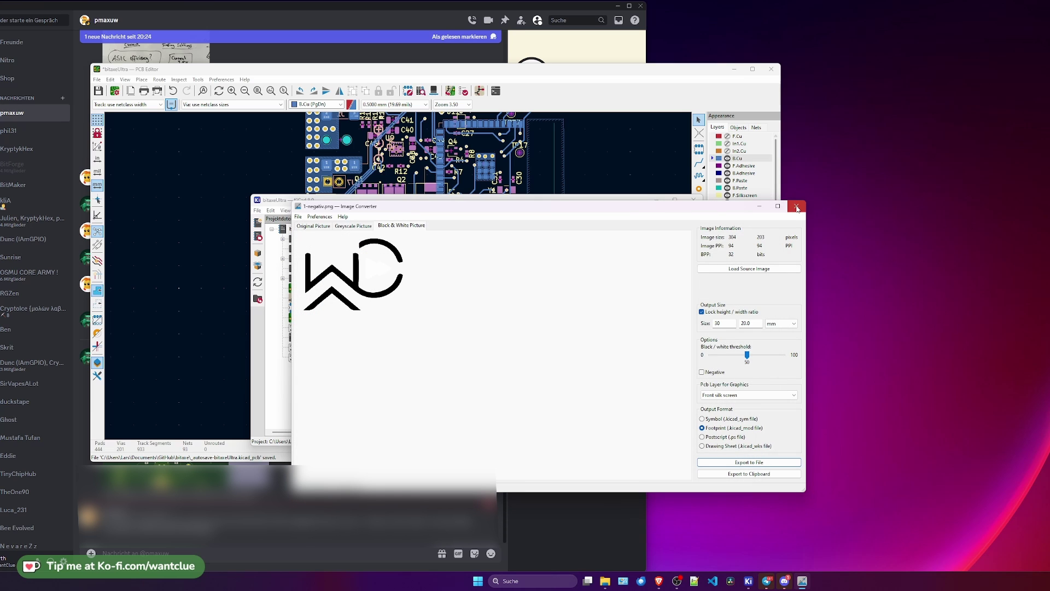
left_click(797, 206)
Step: In the PCB Editor's Manage Footprint Libraries, delete the old 'test' library row
left_click(280, 159)
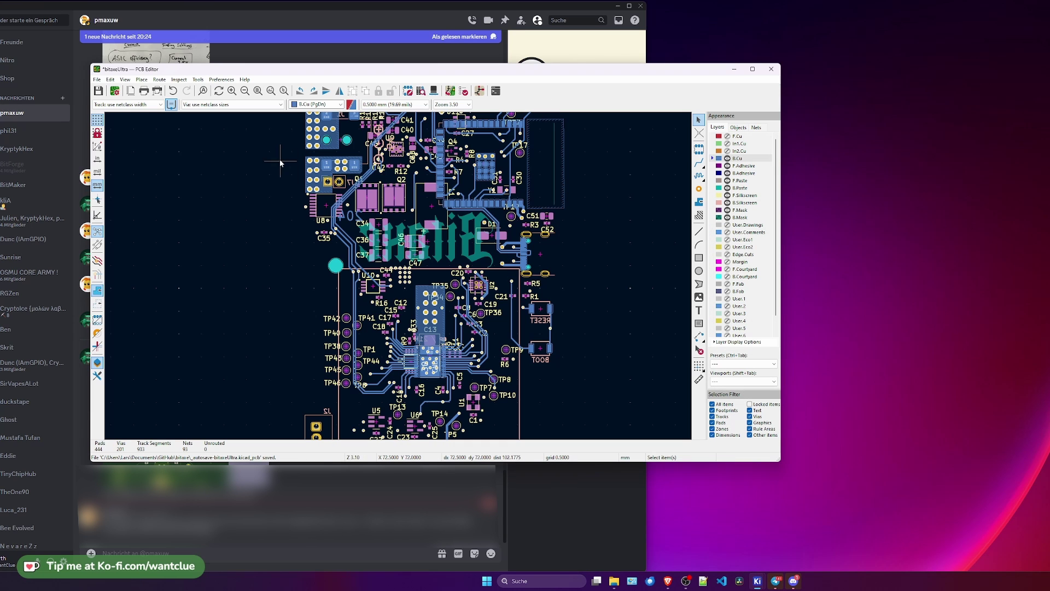
left_click(222, 80)
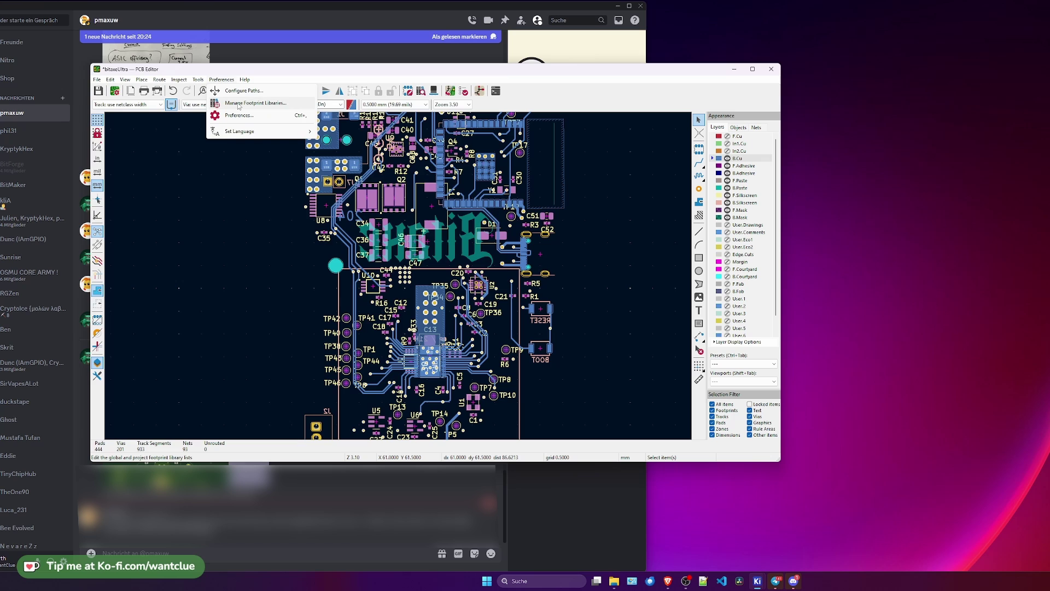
left_click(238, 104)
scroll(493, 131, "down", 2)
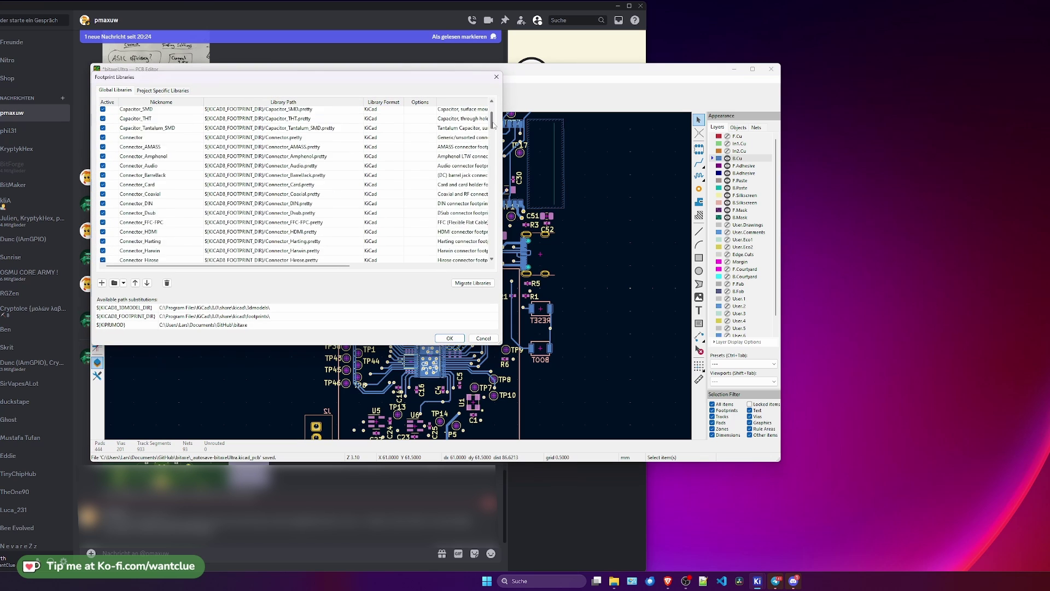
scroll(493, 132, "up", 2)
double_click(256, 252)
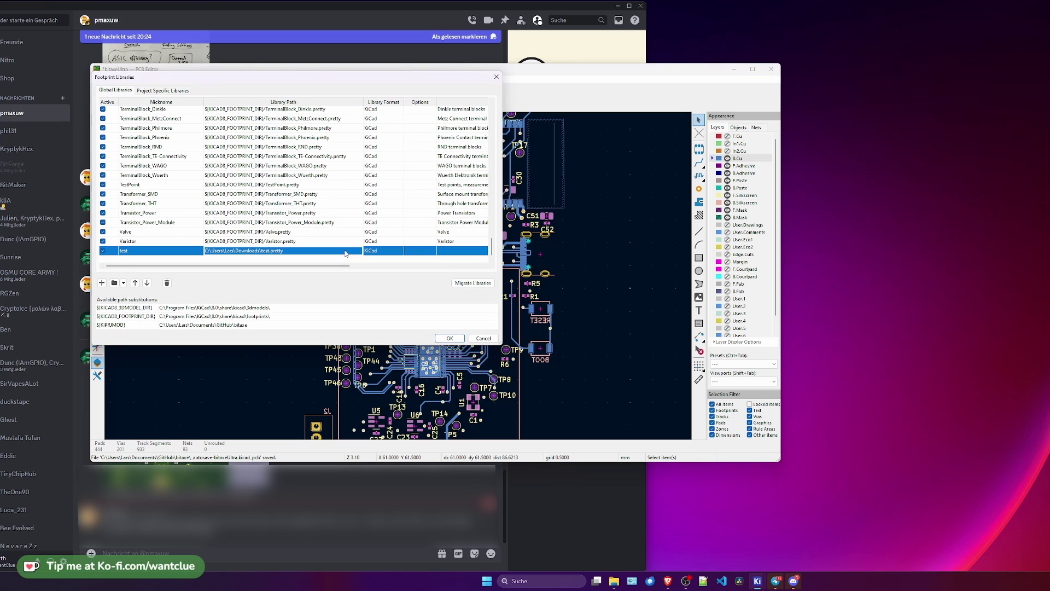
left_click(168, 284)
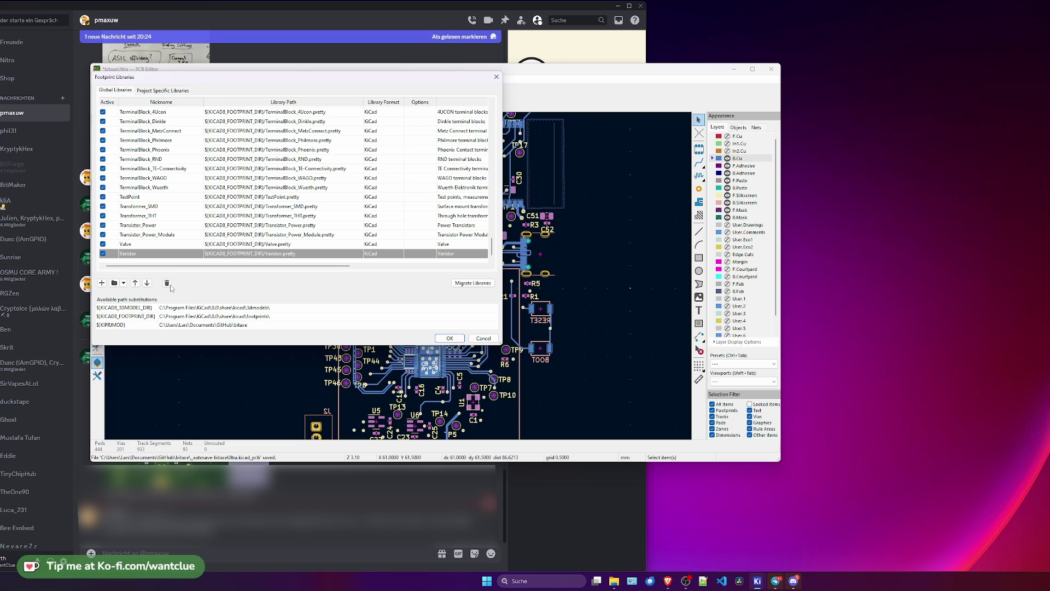
Step: Add the Downloads test.pretty folder back as a global footprint library and confirm
left_click(114, 284)
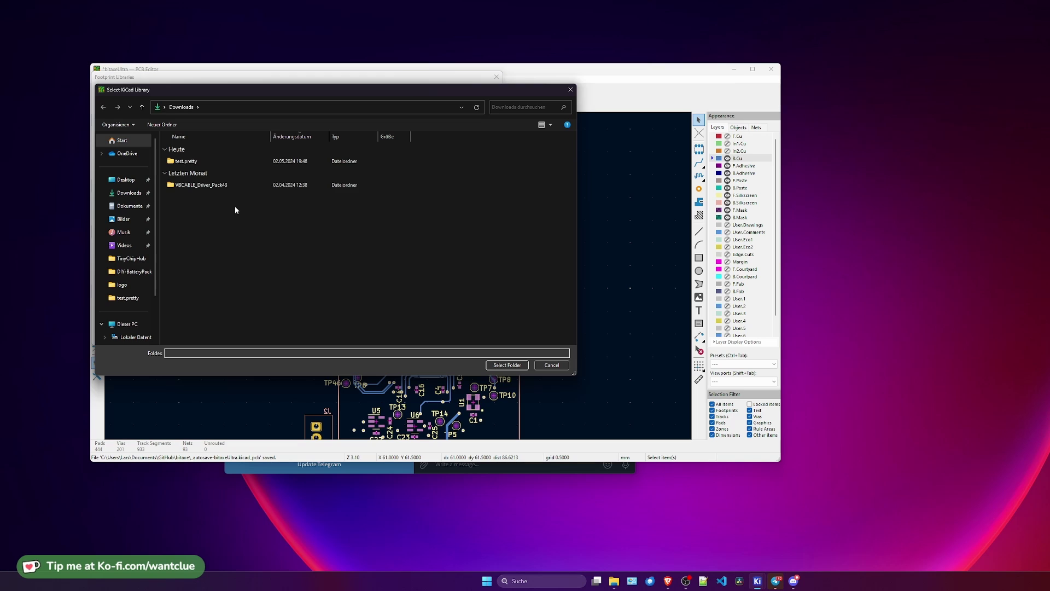
double_click(195, 161)
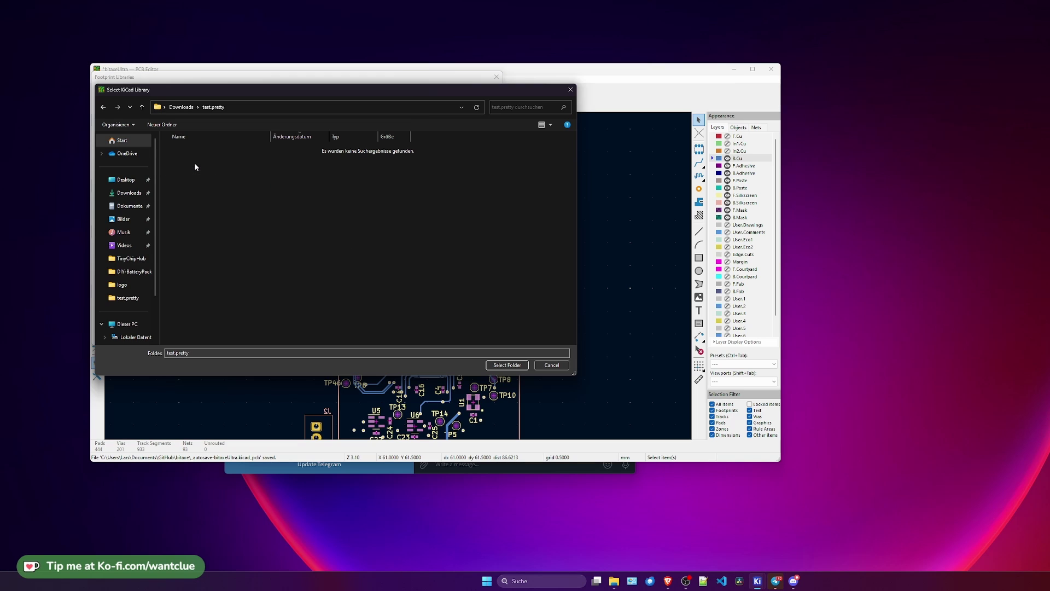
left_click(507, 365)
left_click(450, 338)
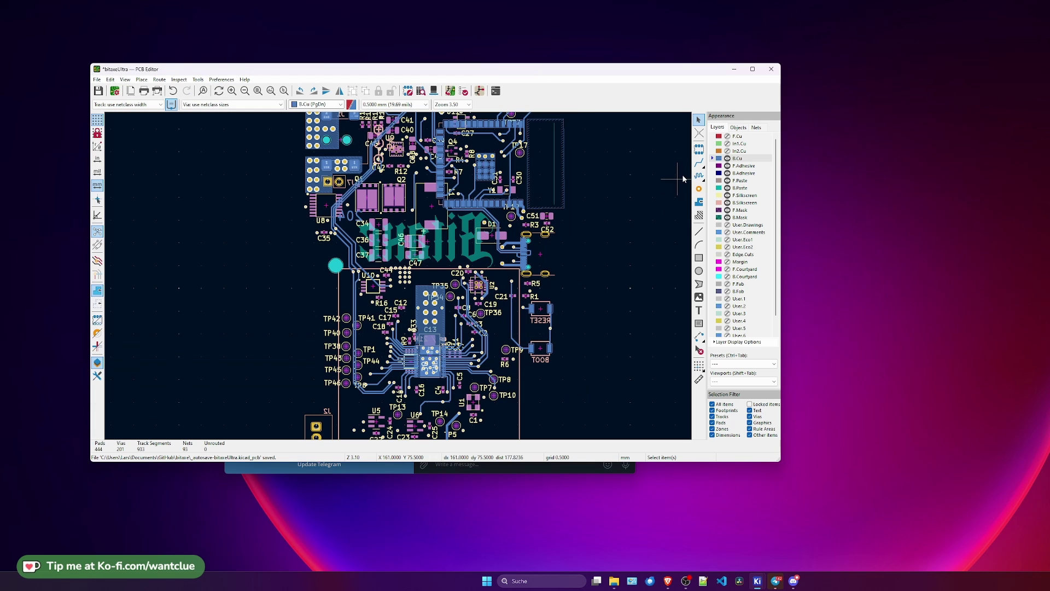
Step: Place the logo footprint from the test library over the old logo near the board centre
left_click(699, 149)
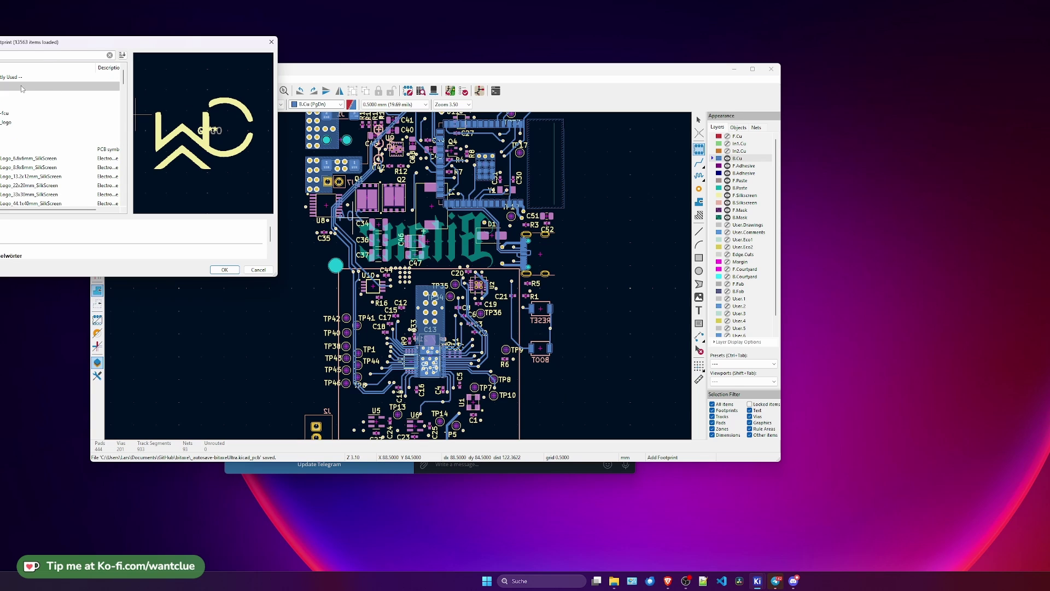
left_click(82, 141)
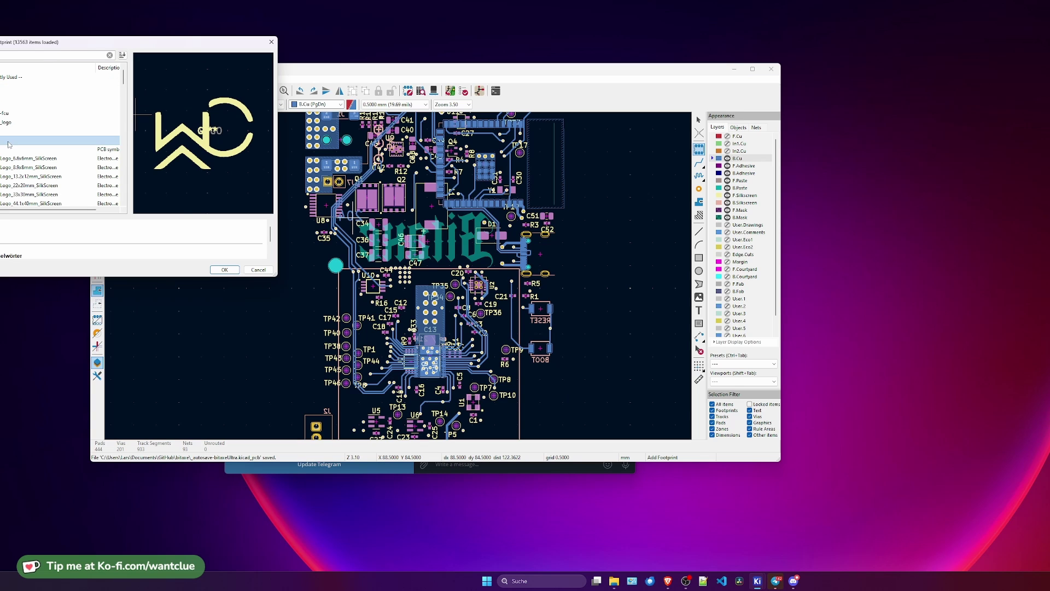
left_click(225, 270)
left_click(452, 256)
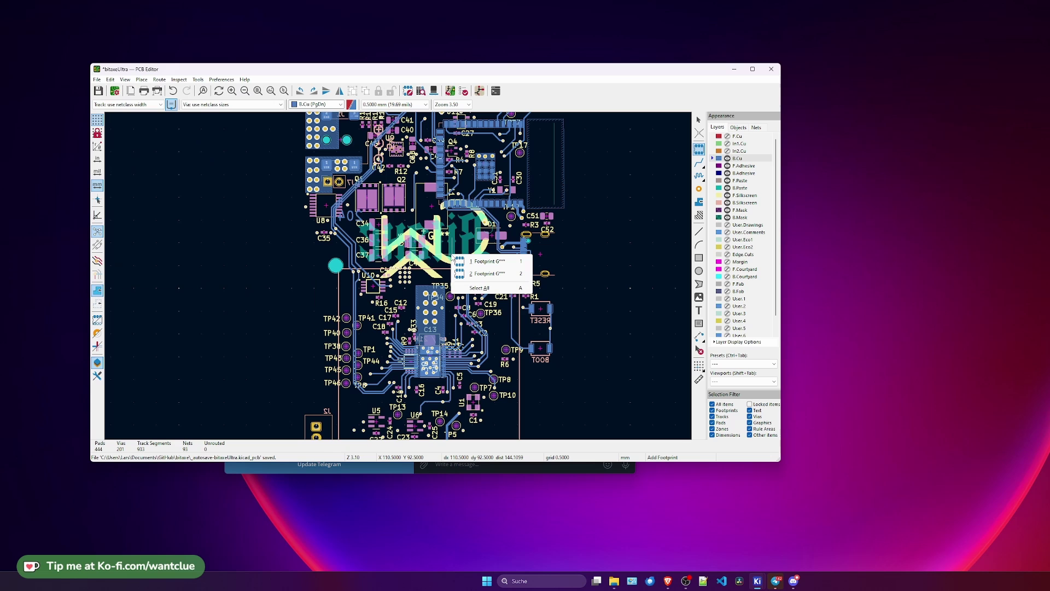
key("Escape")
key("Escape")
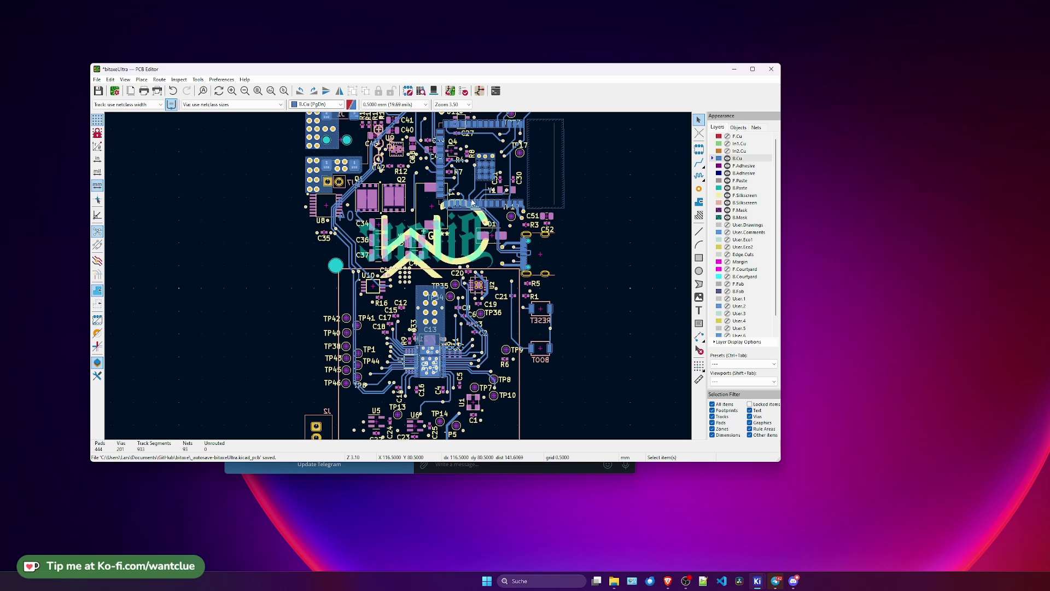
left_click(125, 79)
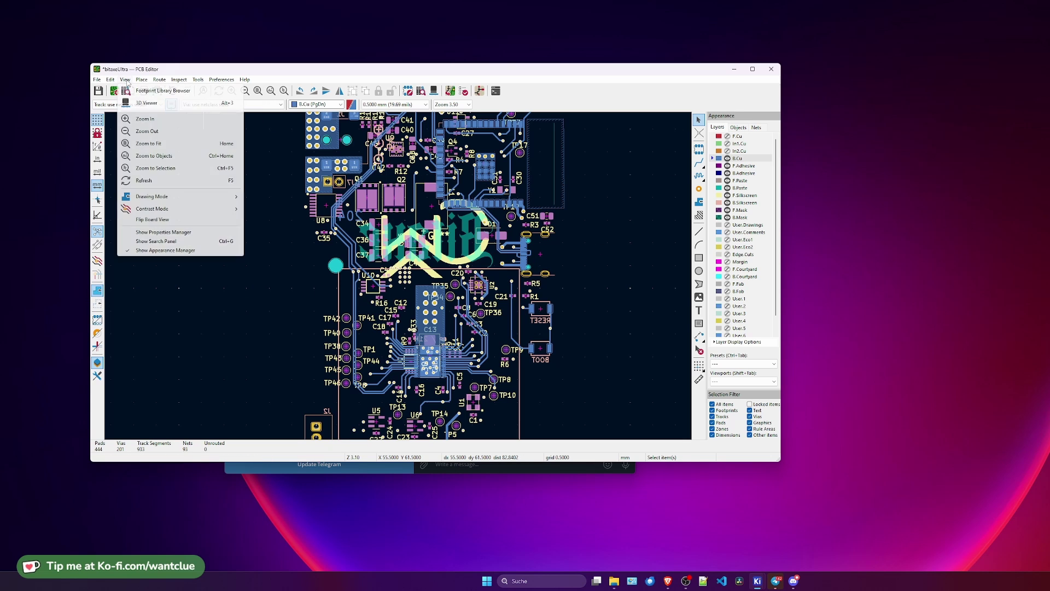
Step: Preview the board in 3D, then zoom in and select the new logo footprint (first Footprint G** entry)
left_click(142, 102)
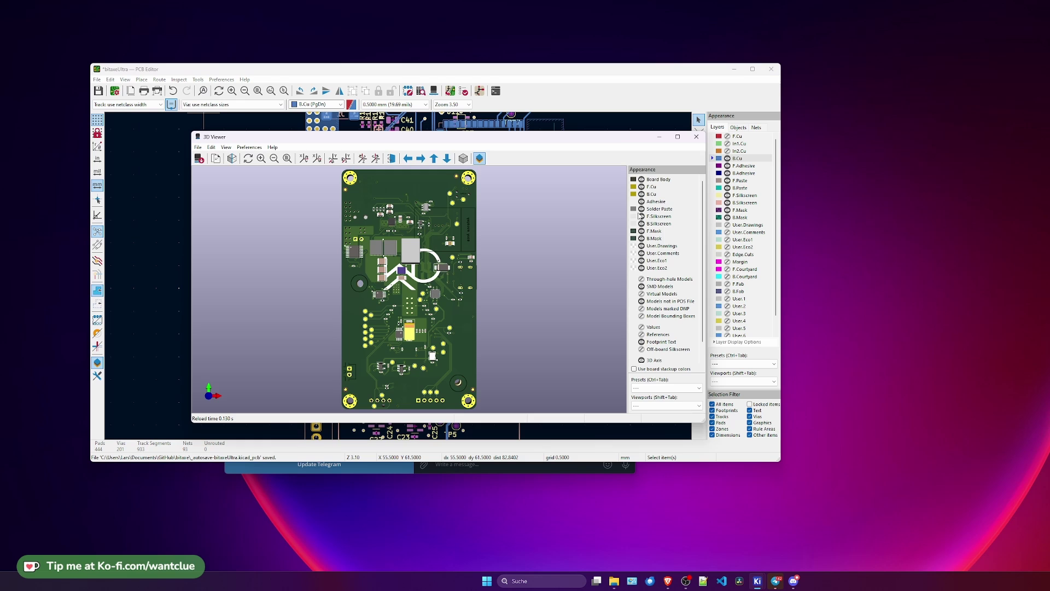
left_click(696, 136)
scroll(450, 218, "up", 4)
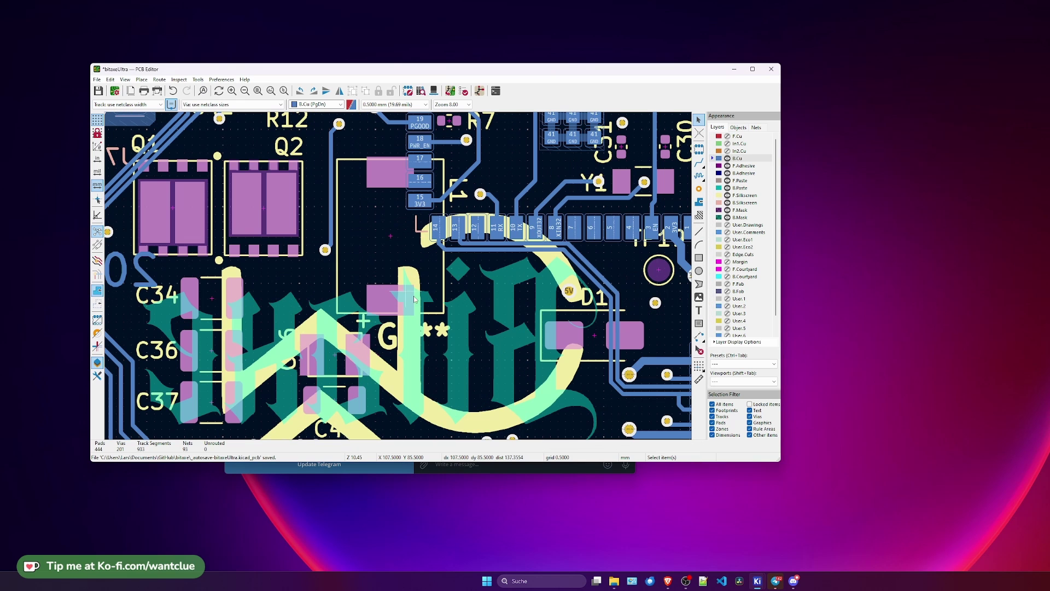
left_click(484, 426)
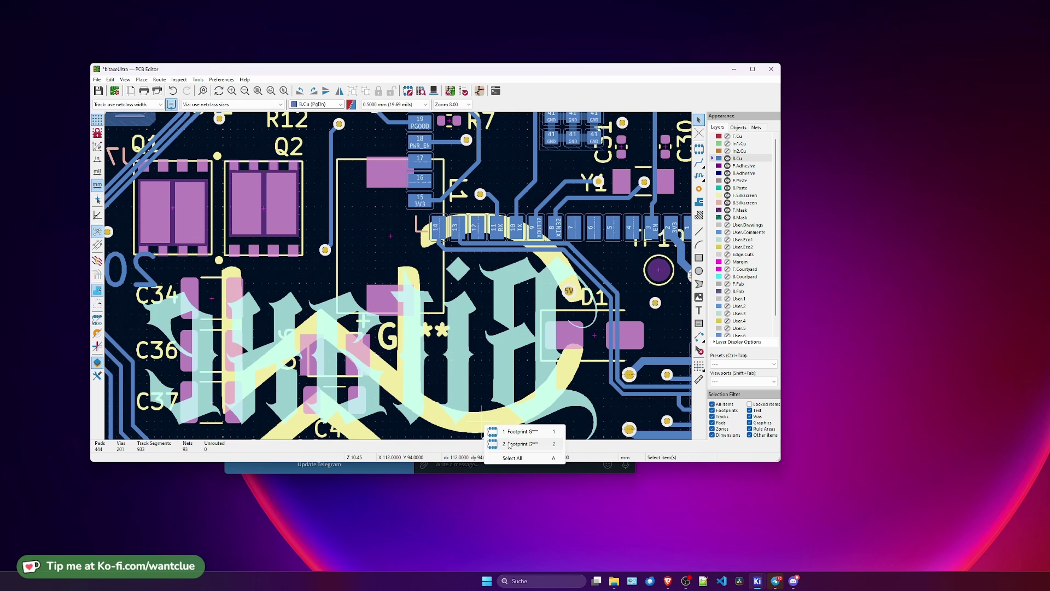
left_click(507, 430)
scroll(442, 335, "down", 4)
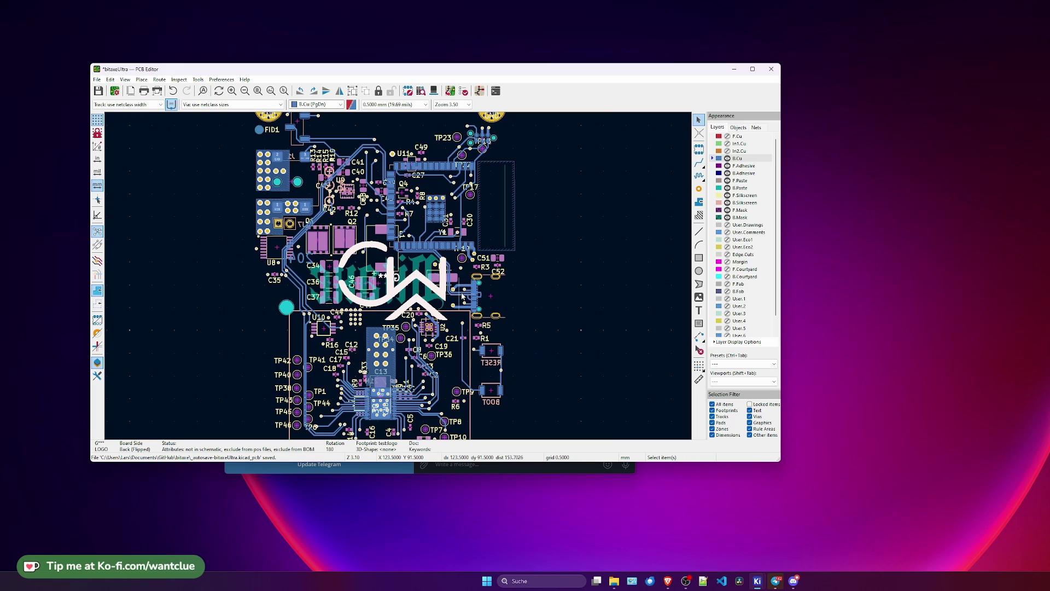
Step: Open the 3D preview, rotate the board toward its front, then close it and zoom in
left_click(126, 80)
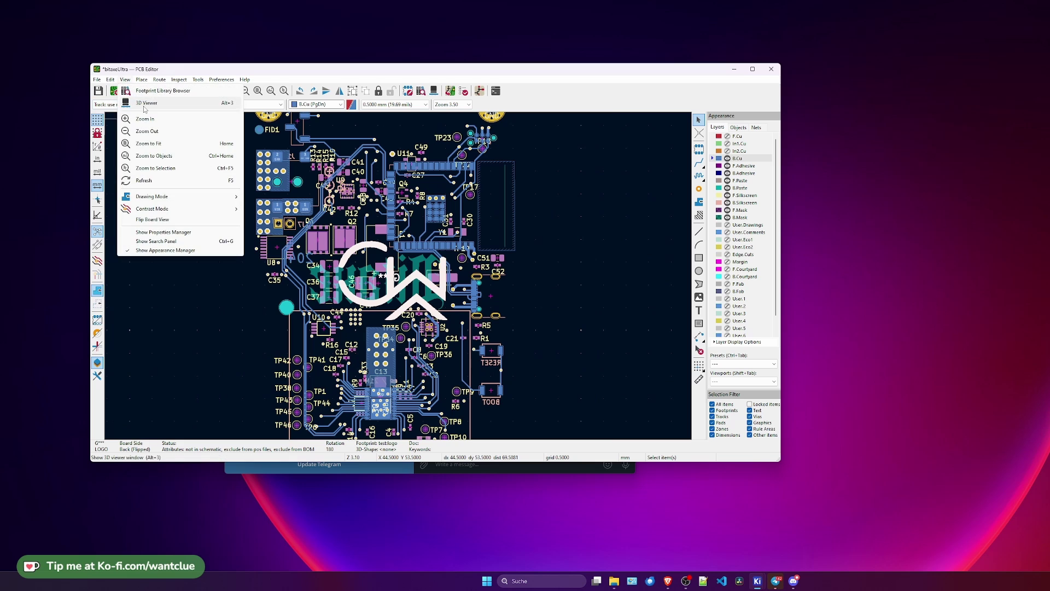
left_click(143, 103)
left_click_drag(355, 288, 434, 268)
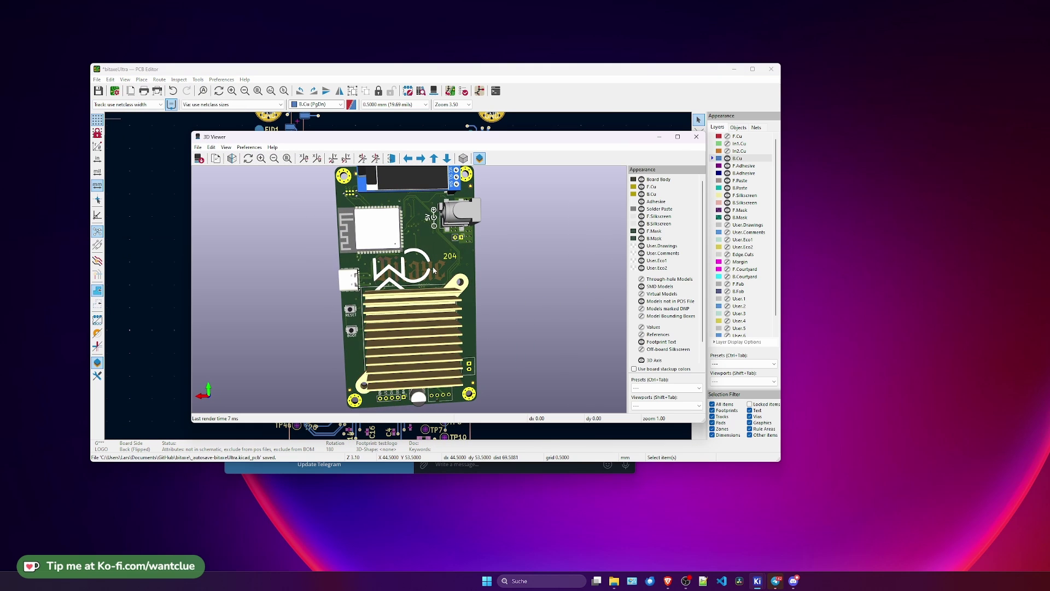
left_click(696, 136)
scroll(376, 284, "up", 2)
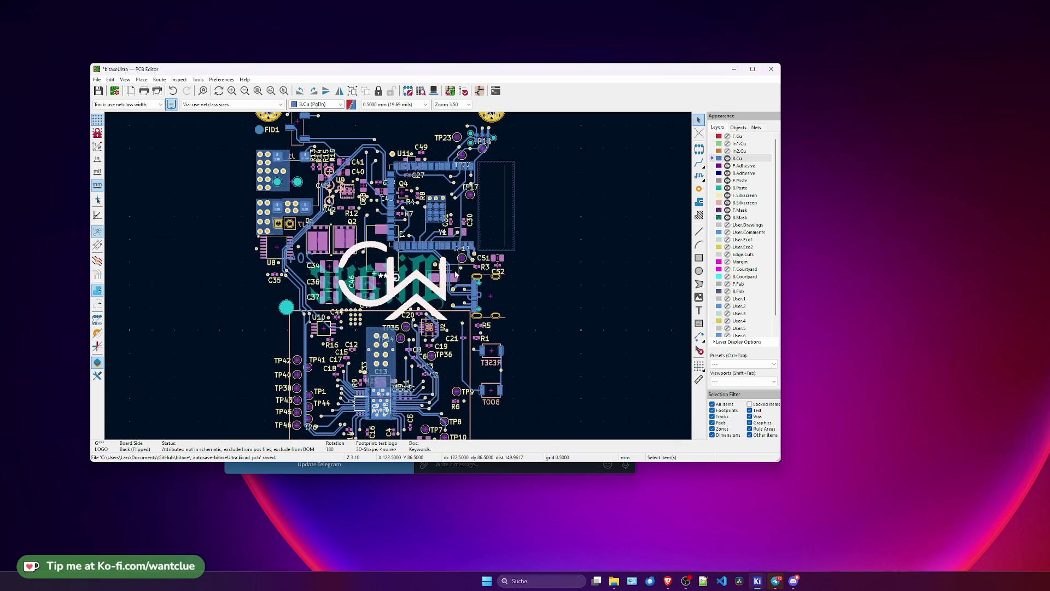
Step: Pick the bitaxelogo footprint from the overlapping pair, clear the selection, and reopen the 3D Viewer
left_click(406, 295)
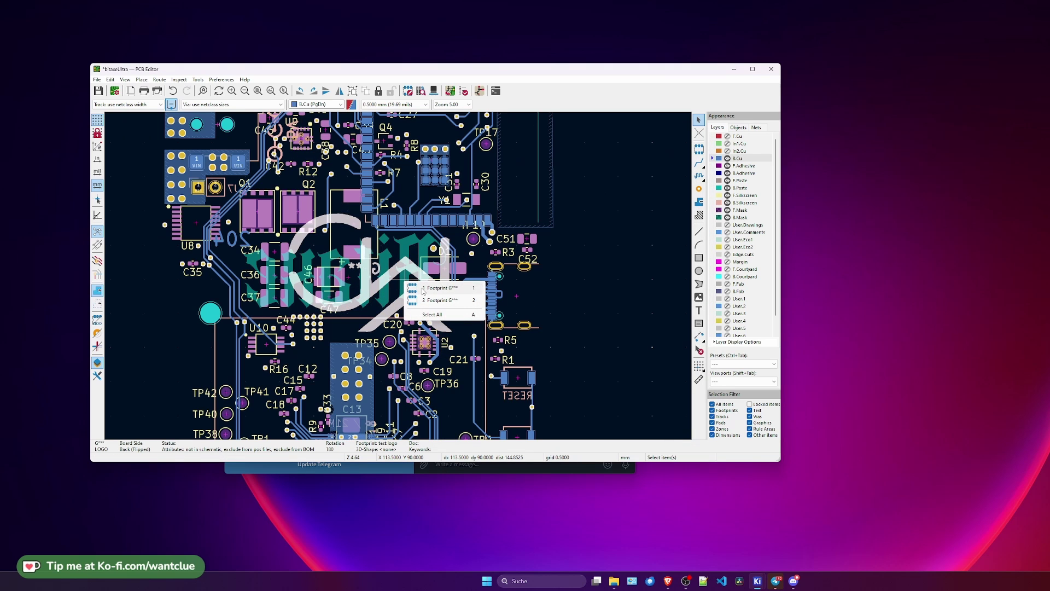
left_click(435, 300)
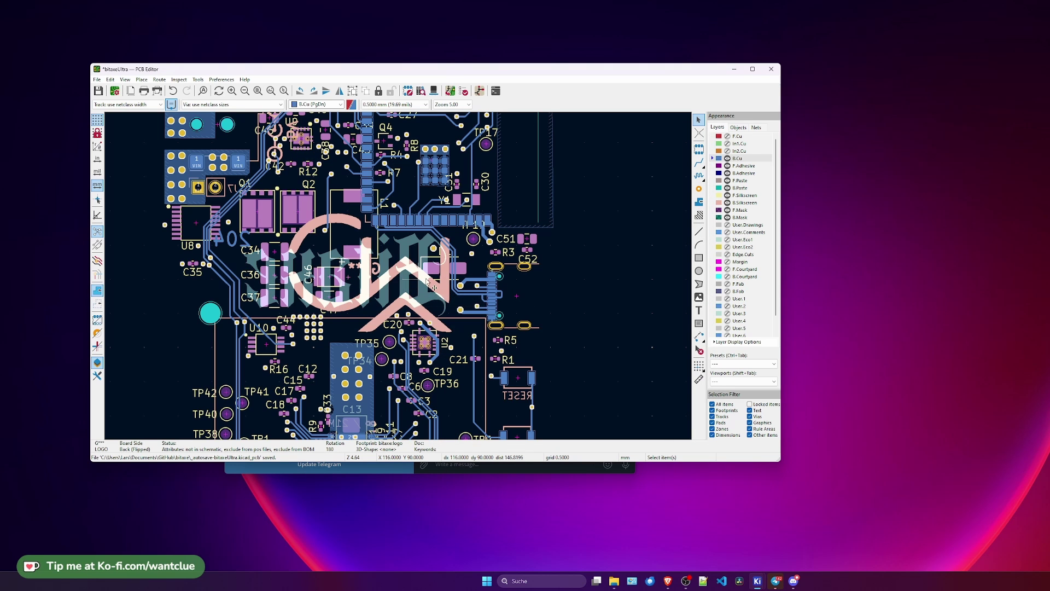
key("Escape")
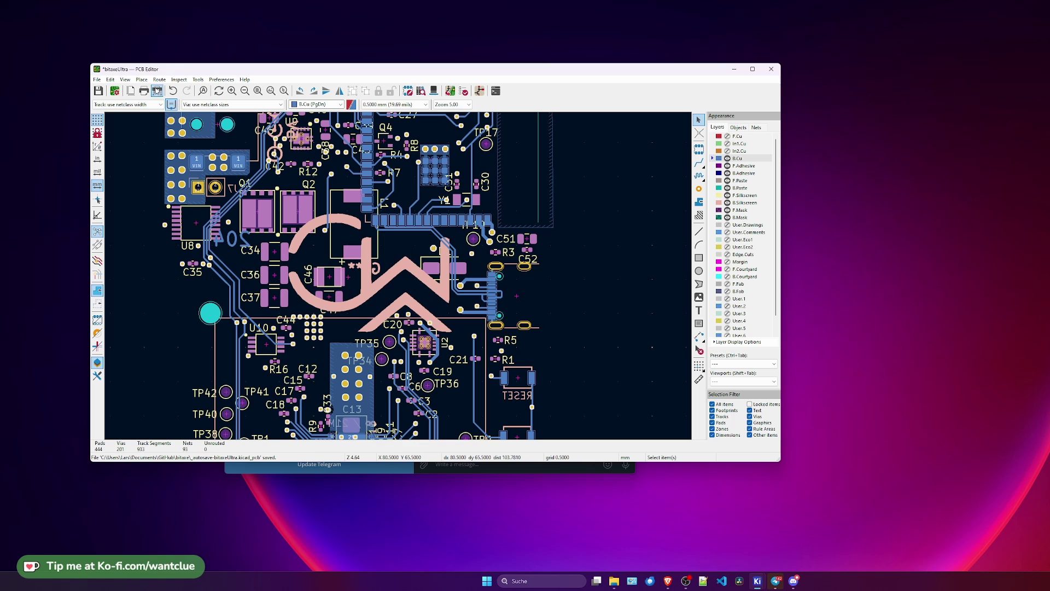
left_click(125, 79)
left_click(149, 111)
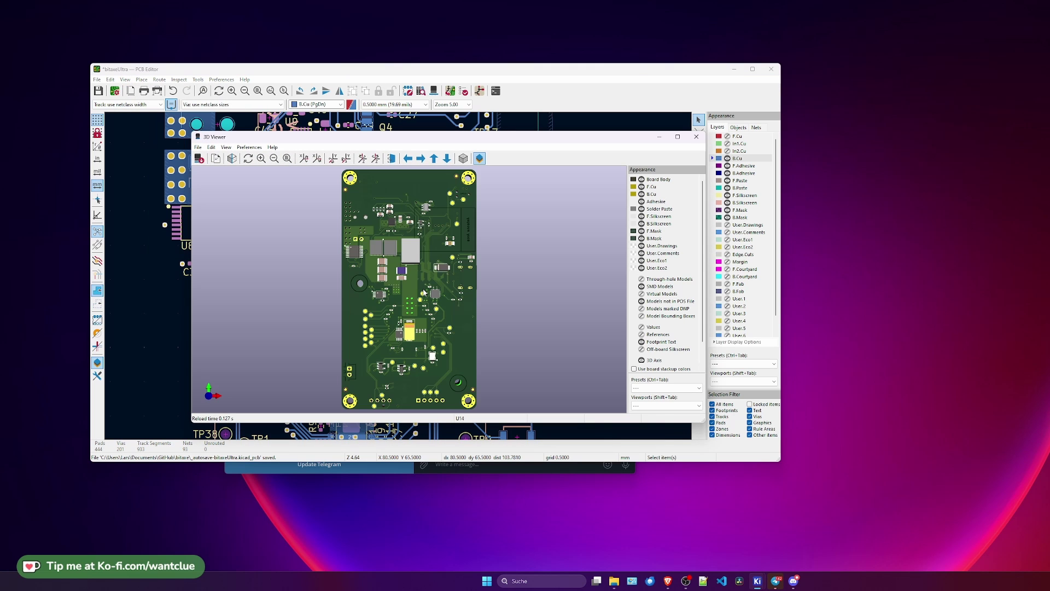
Step: Rotate and zoom the 3D board to inspect the new WC logo, then close the 3D Viewer
left_click_drag(526, 290, 599, 311)
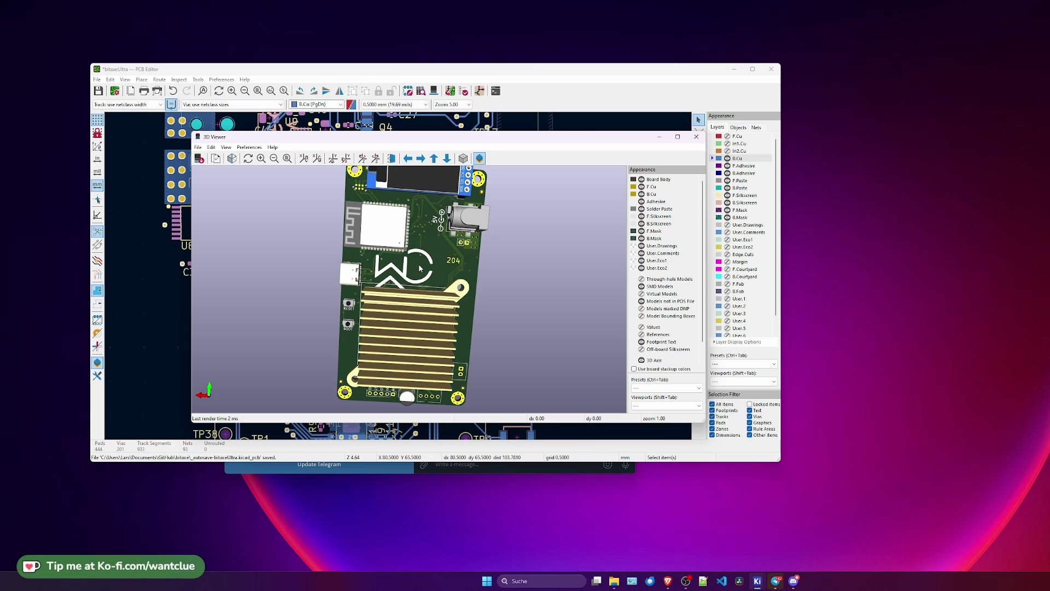
scroll(421, 267, "down", 1)
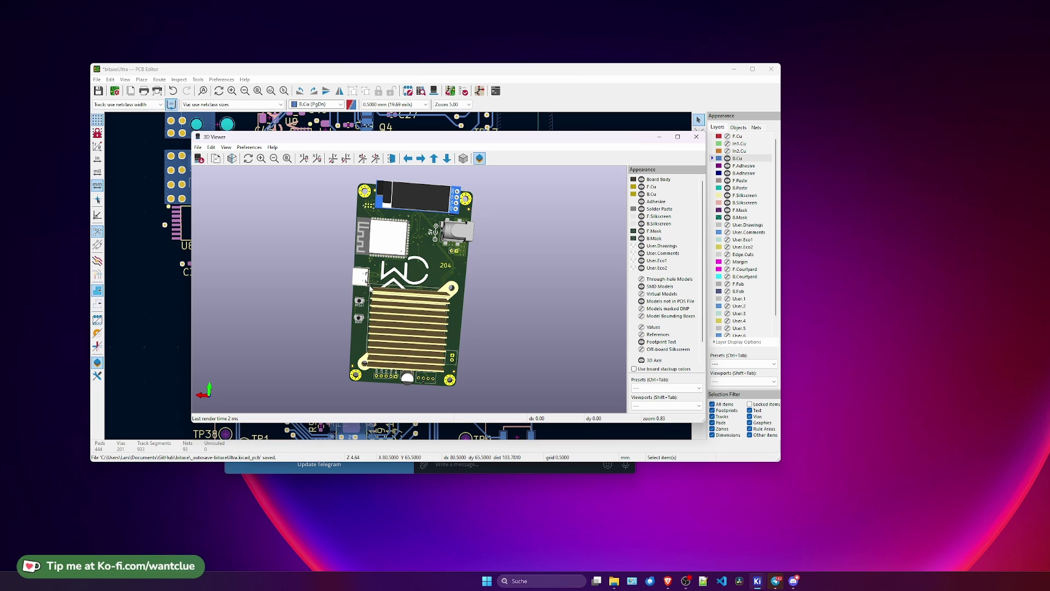
scroll(402, 279, "up", 1)
scroll(422, 273, "up", 1)
left_click_drag(431, 272, 374, 307)
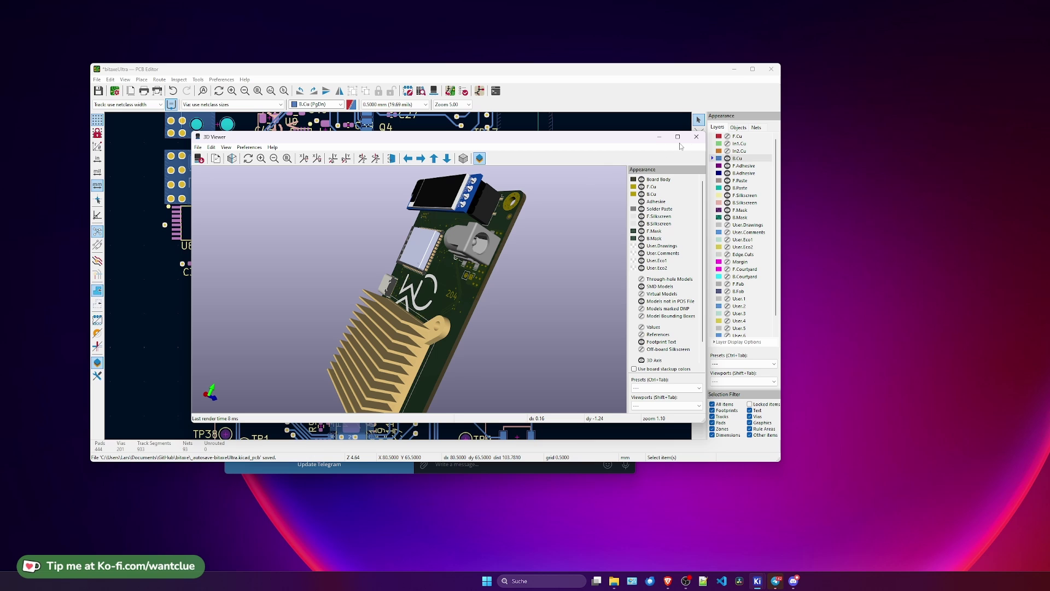
left_click(697, 137)
Step: Turn on the front and inner copper layers plus the user drawing and comment layers
scroll(520, 276, "down", 5)
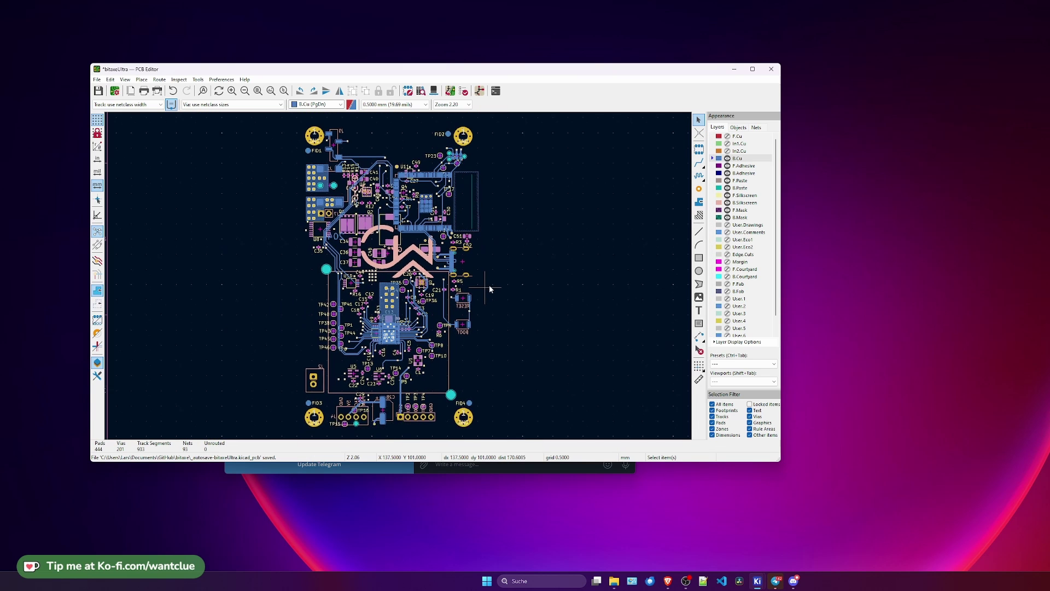
left_click(728, 136)
left_click(728, 143)
left_click(728, 151)
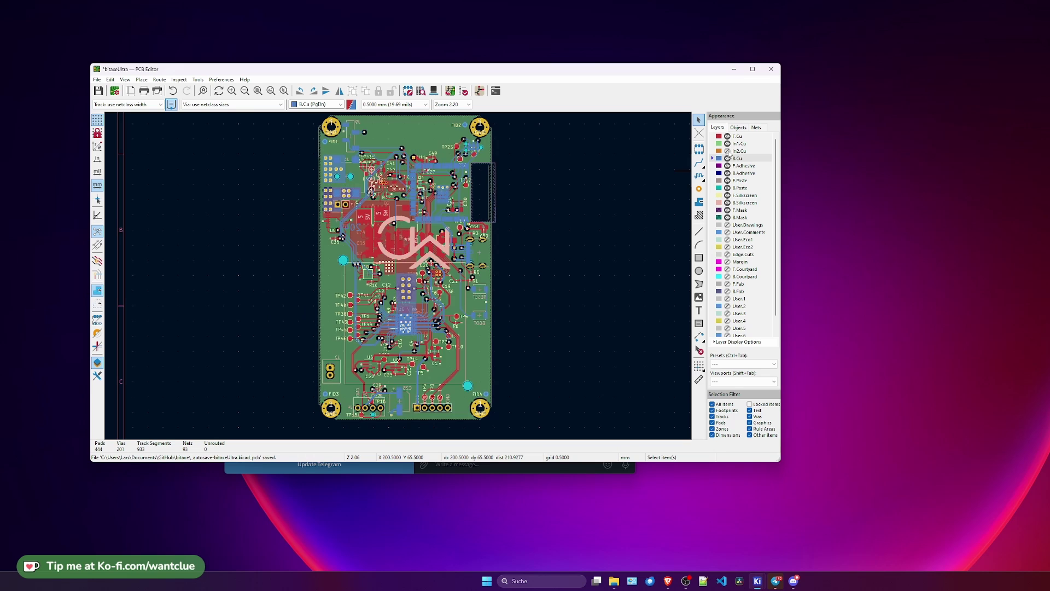
left_click(728, 225)
left_click(728, 232)
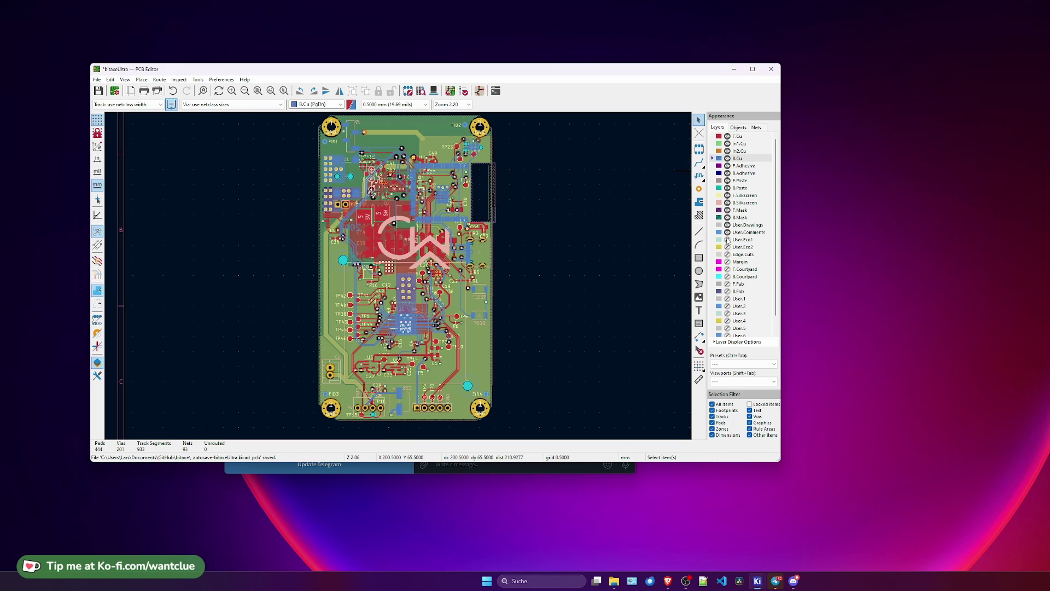
left_click(728, 240)
left_click(728, 247)
Step: Make the Edge.Cuts, Margin, courtyard and fab layers visible
left_click(728, 255)
left_click(727, 262)
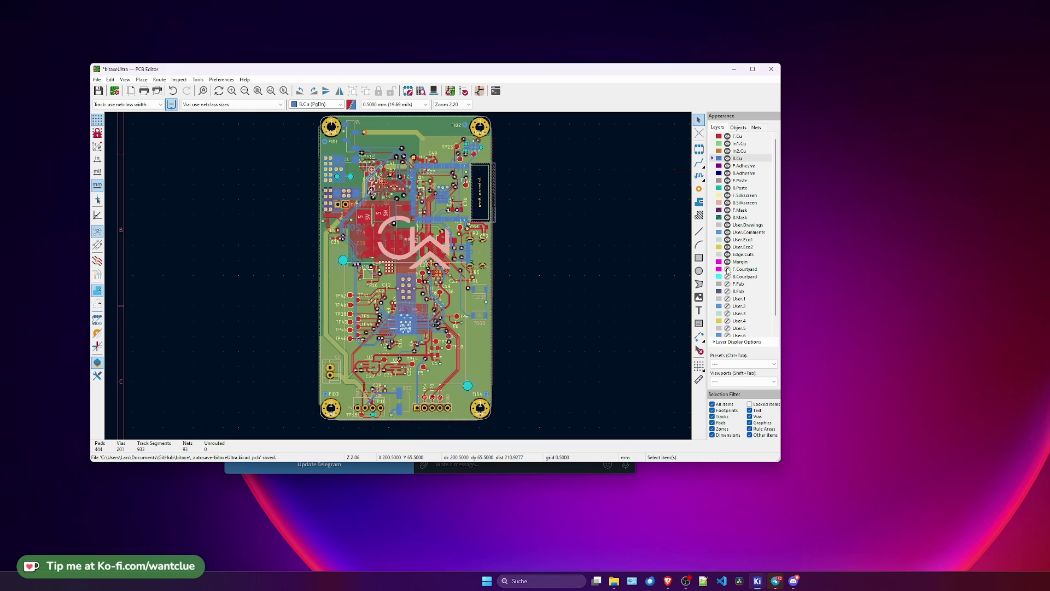
left_click(728, 269)
left_click(727, 276)
left_click(727, 284)
left_click(728, 291)
Step: Show the User.1 through User.3, User.6 and User.7 layers
left_click(728, 299)
left_click(727, 306)
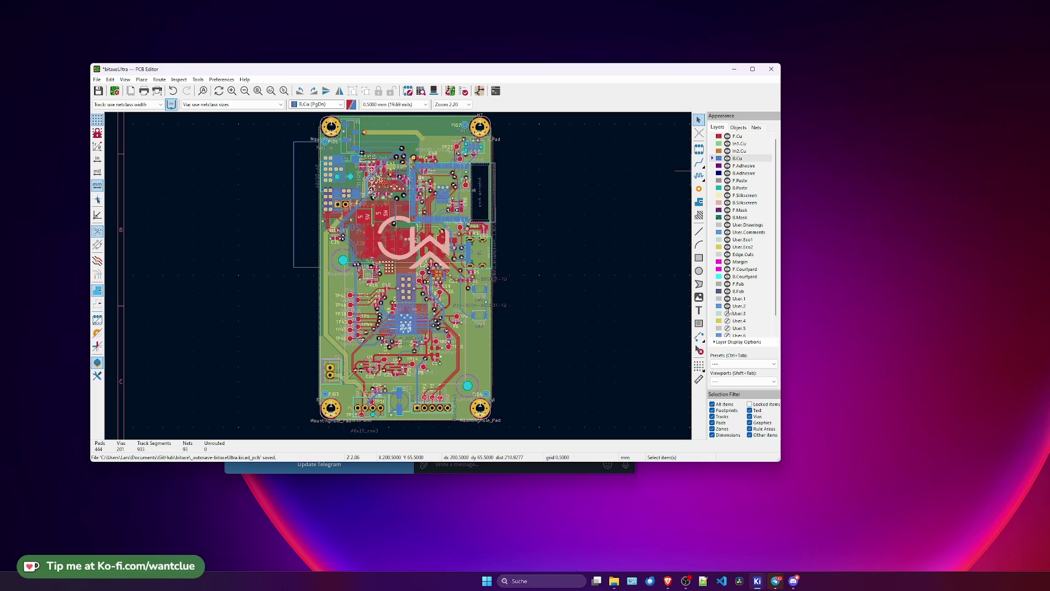
left_click(727, 314)
left_click(728, 335)
scroll(729, 333, "down", 1)
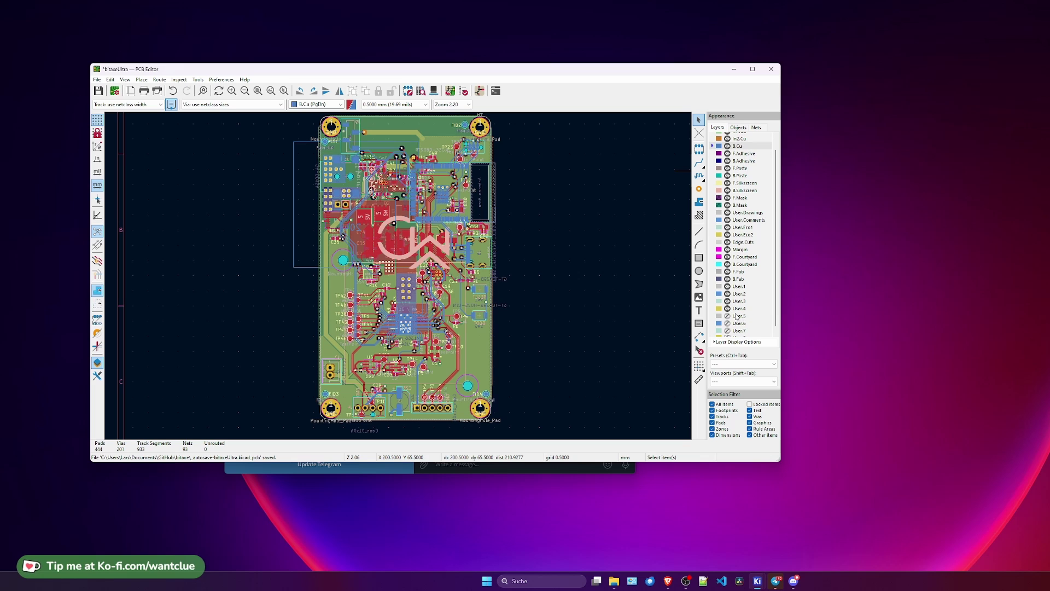
left_click(728, 331)
scroll(743, 321, "down", 1)
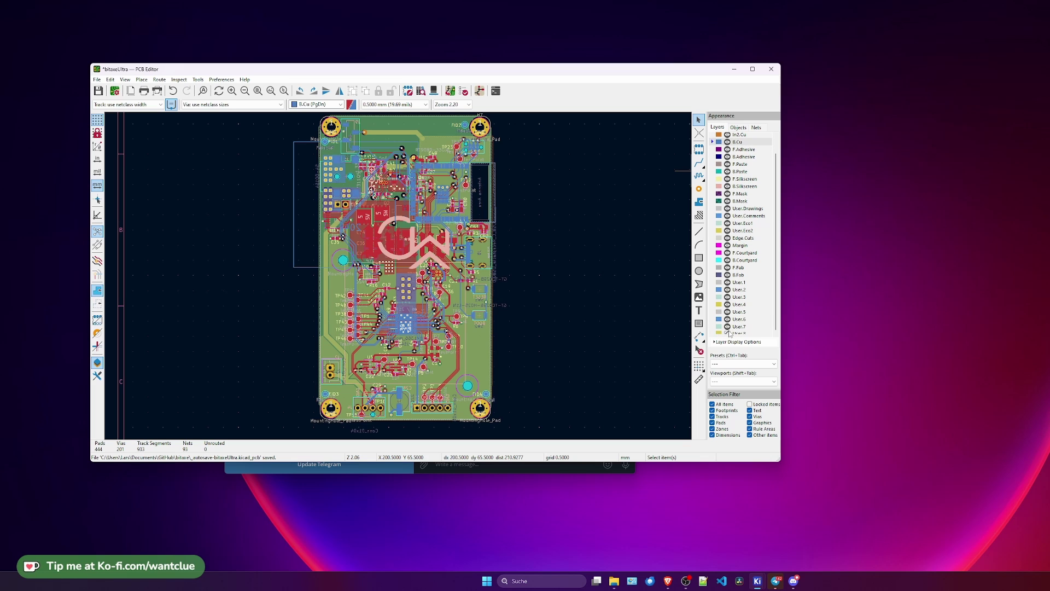
scroll(567, 174, "up", 2)
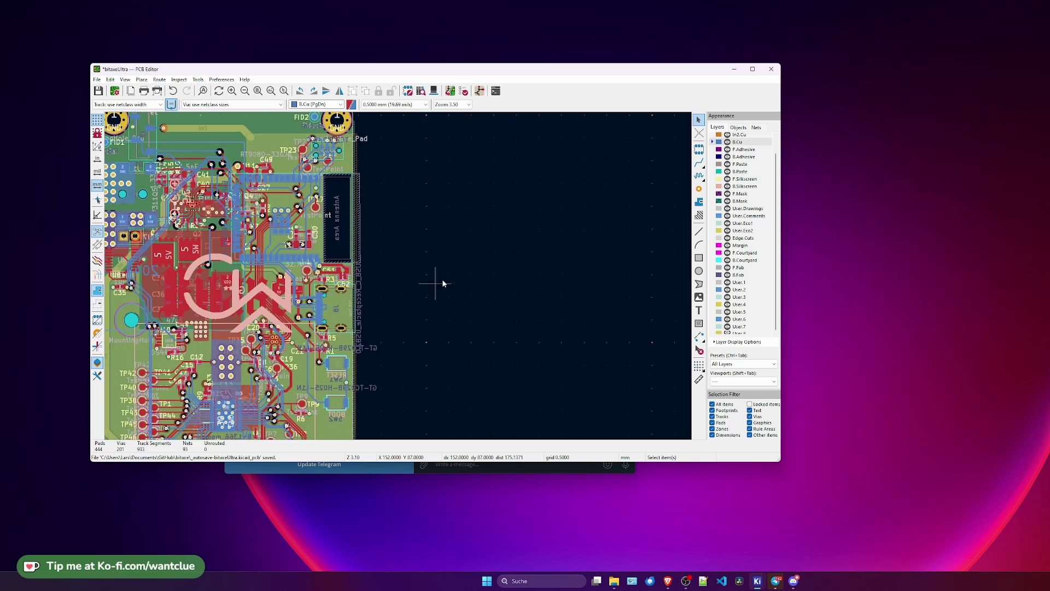
middle_click_drag(443, 284, 631, 182)
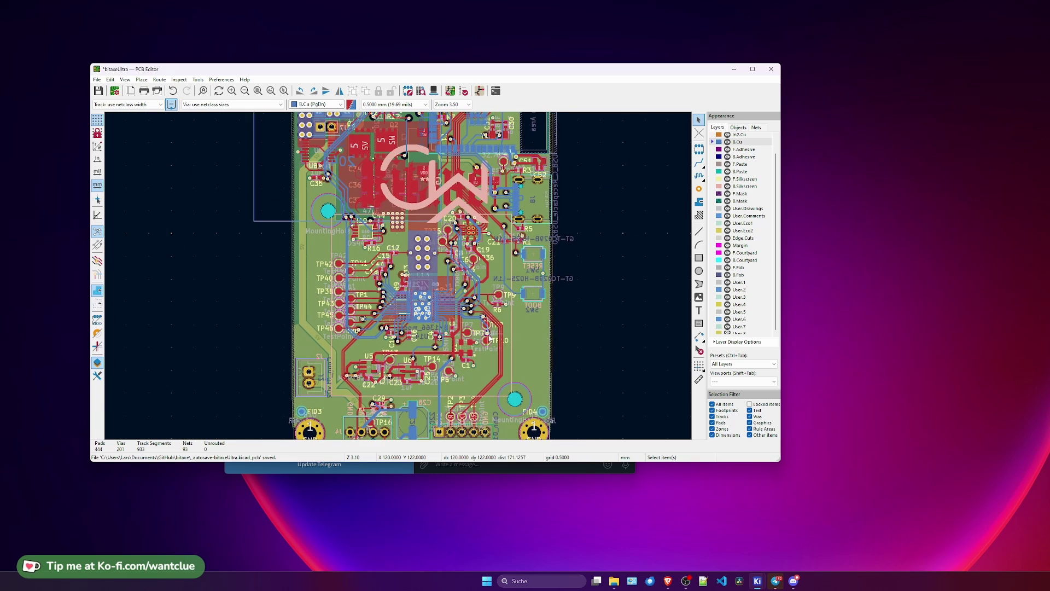
scroll(447, 358, "up", 3)
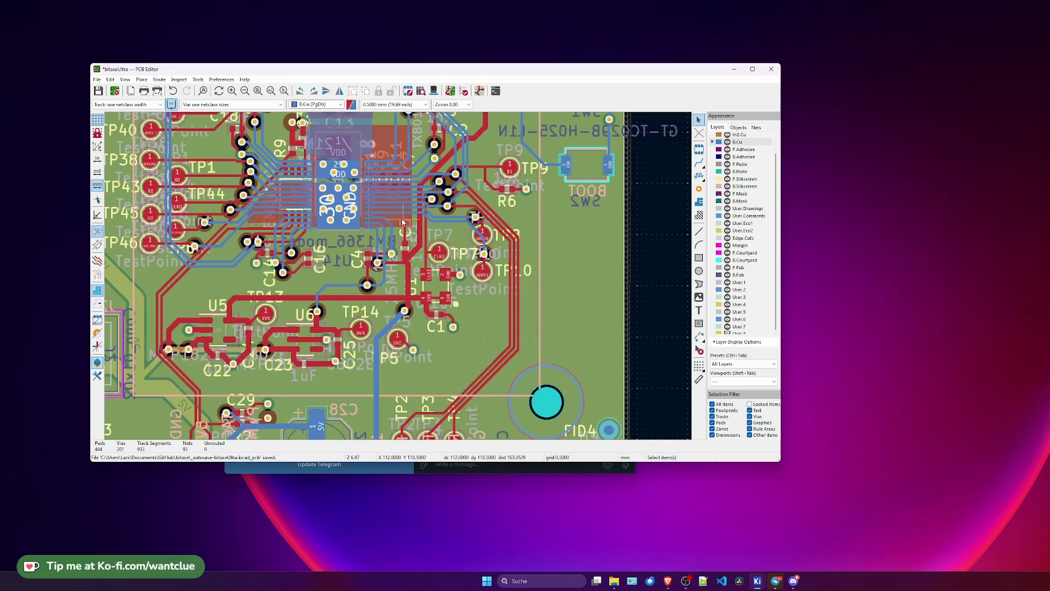
middle_click_drag(373, 215, 397, 321)
scroll(396, 321, "up", 2)
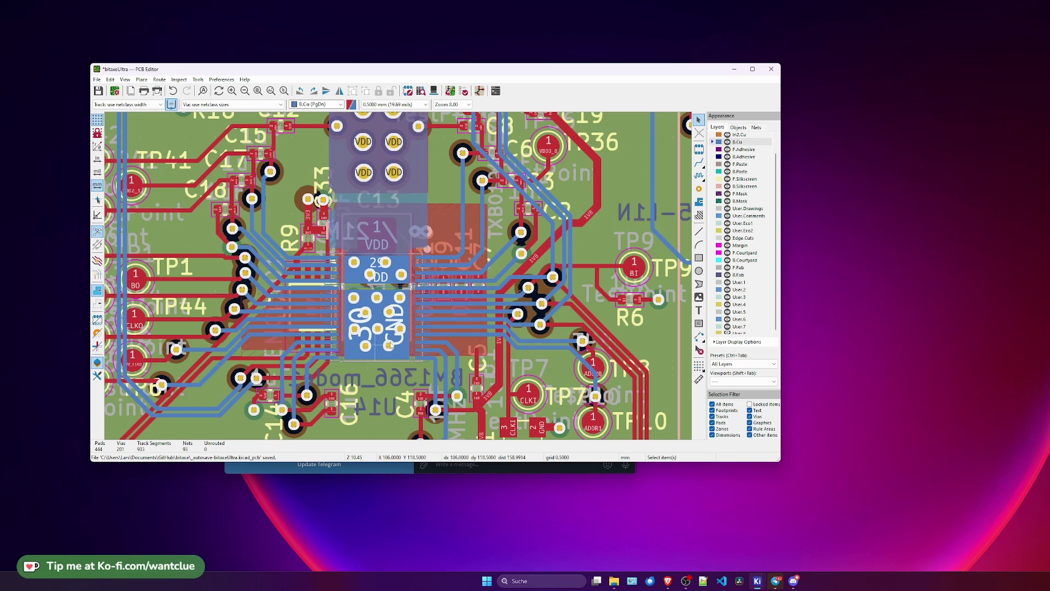
scroll(381, 394, "down", 4)
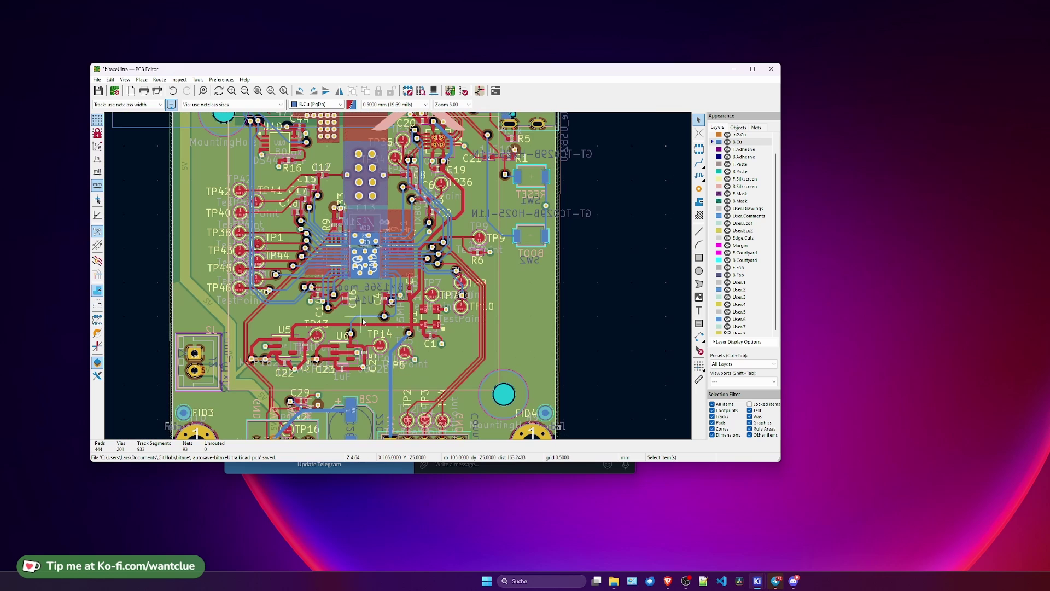
scroll(359, 369, "up", 1)
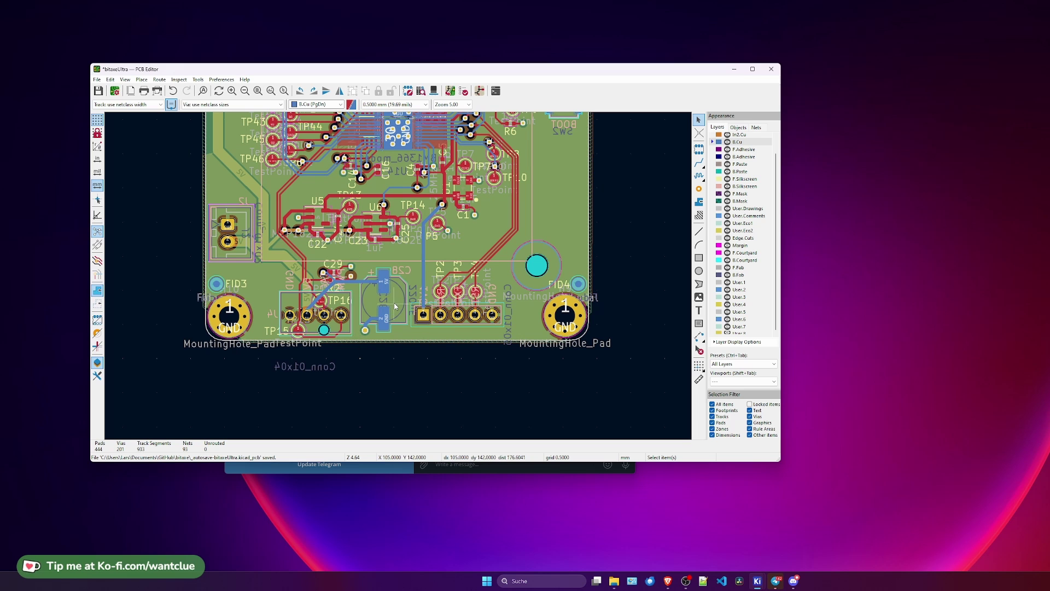
scroll(405, 296, "left", 2, "ctrl")
scroll(416, 295, "up", 4)
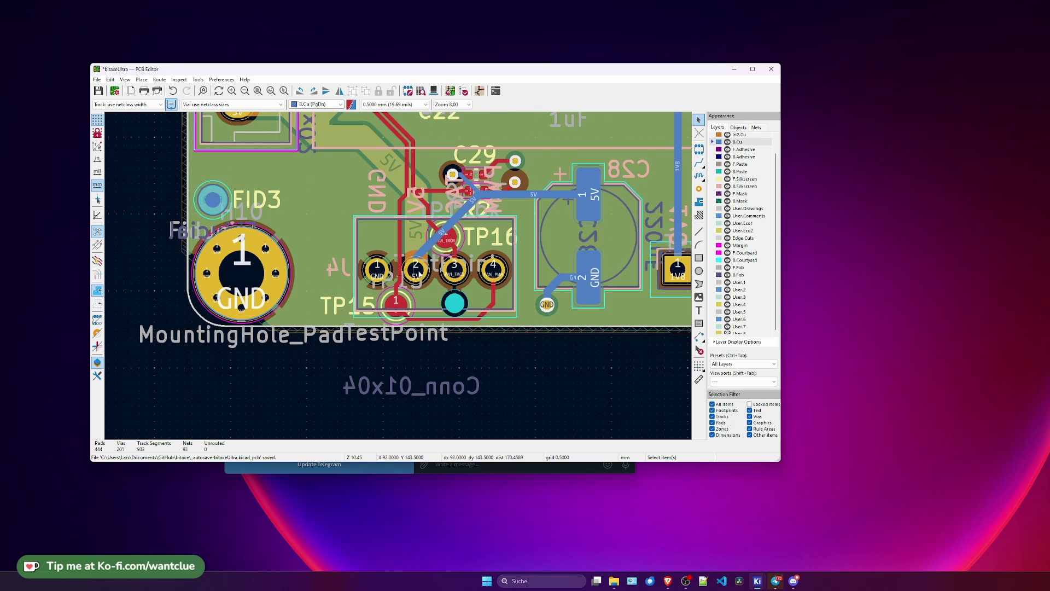
scroll(346, 342, "right", 2)
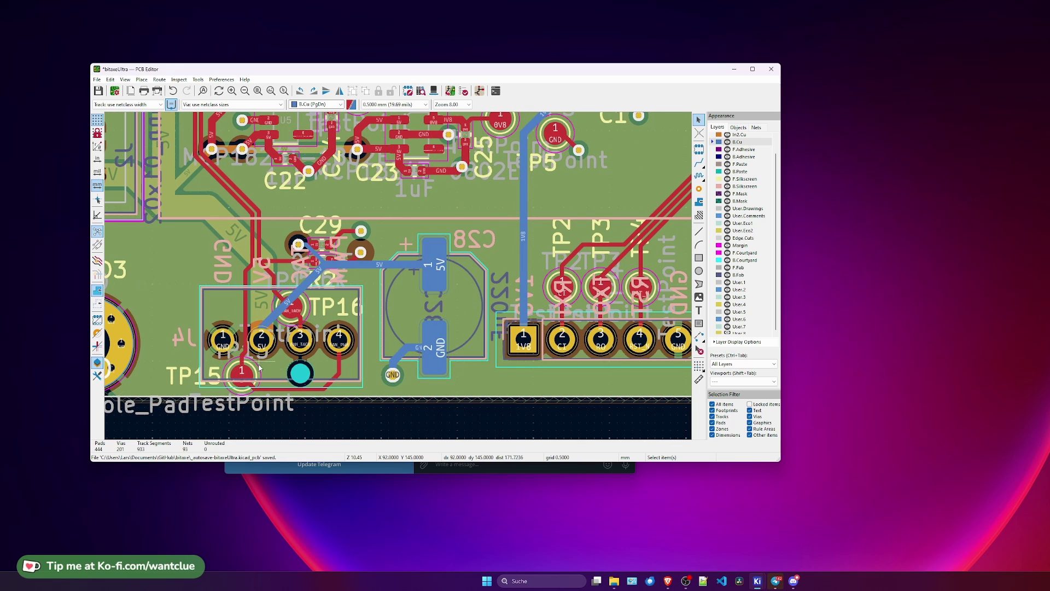
scroll(277, 368, "down", 3)
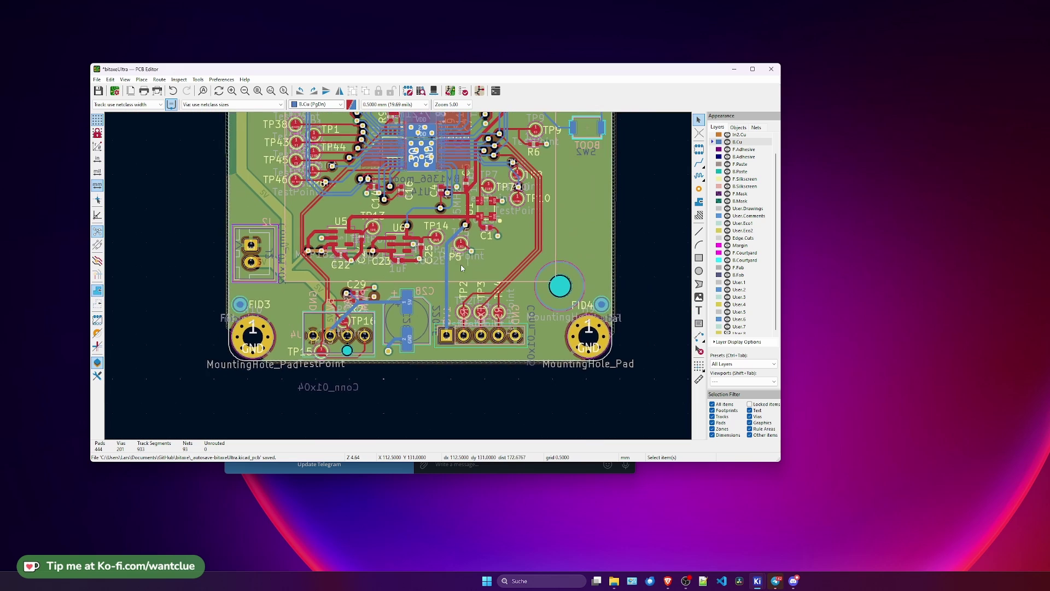
scroll(400, 279, "down", 2)
scroll(415, 295, "up", 3)
scroll(438, 312, "left", 2)
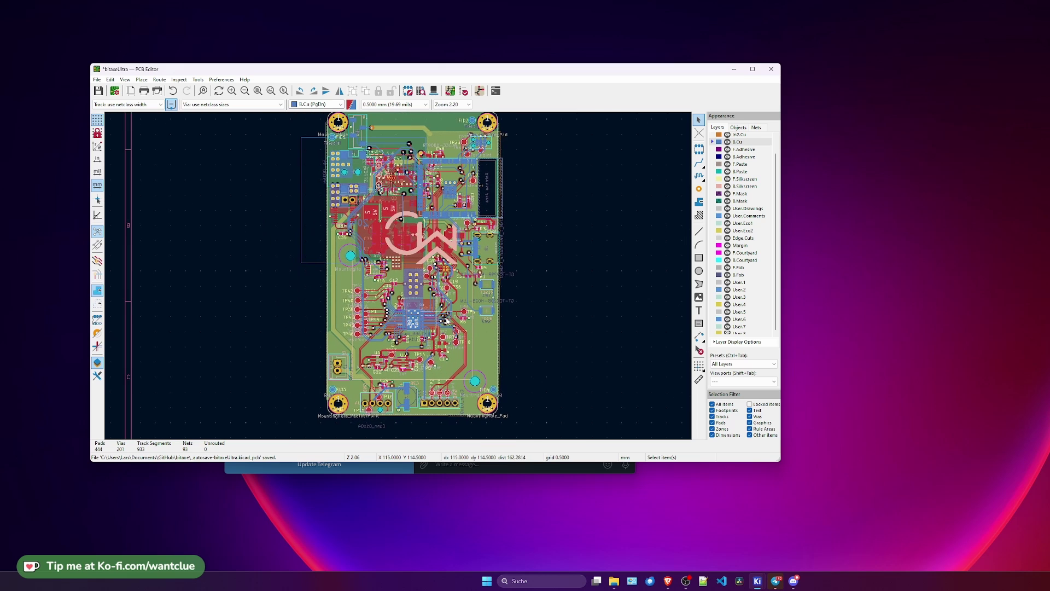